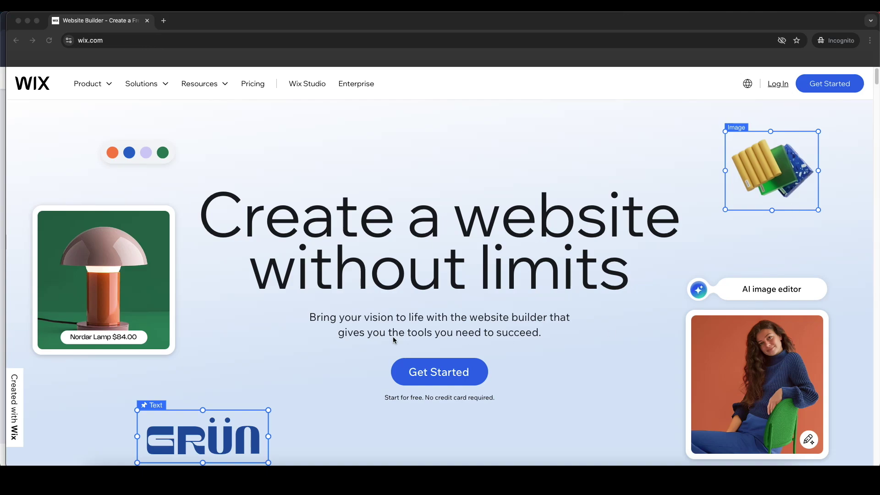
Minimise the incognito window and create a new site from the Wix account's Sites page, setting it up without chat
{"action": "left_click", "coordinate": [605, 139]}
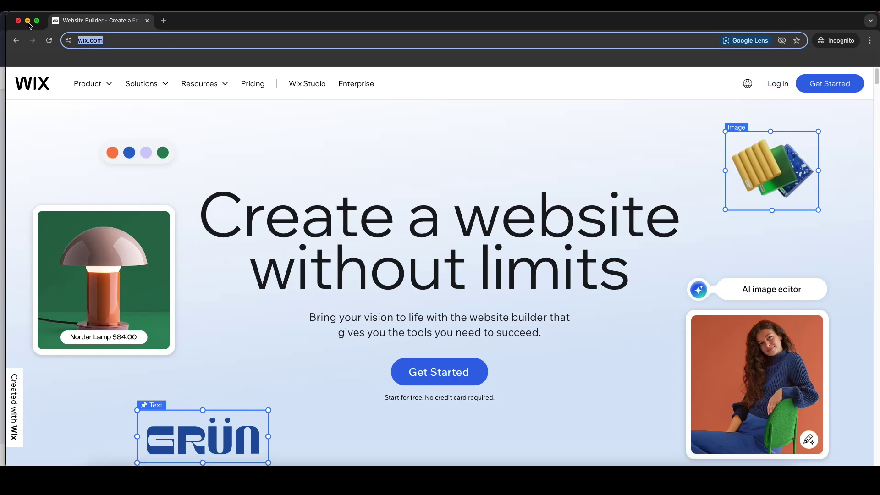
{"action": "left_click", "coordinate": [28, 21]}
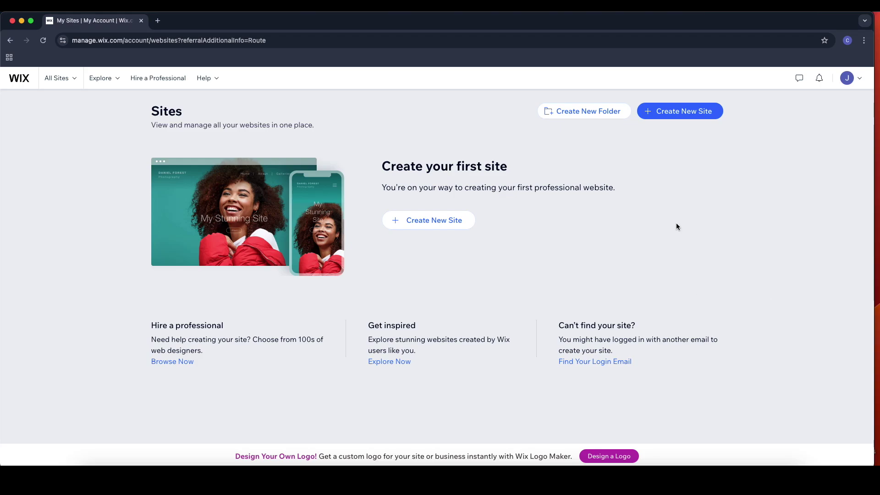
{"action": "left_click", "coordinate": [677, 118]}
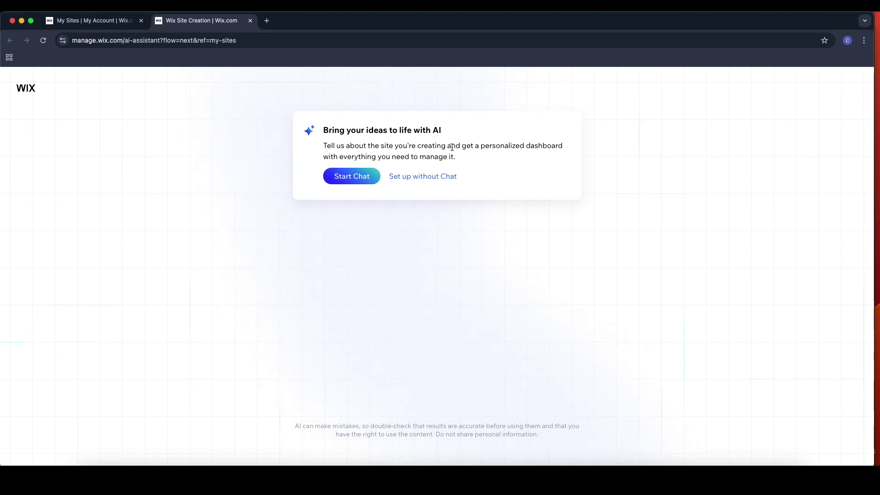
{"action": "left_click", "coordinate": [433, 180]}
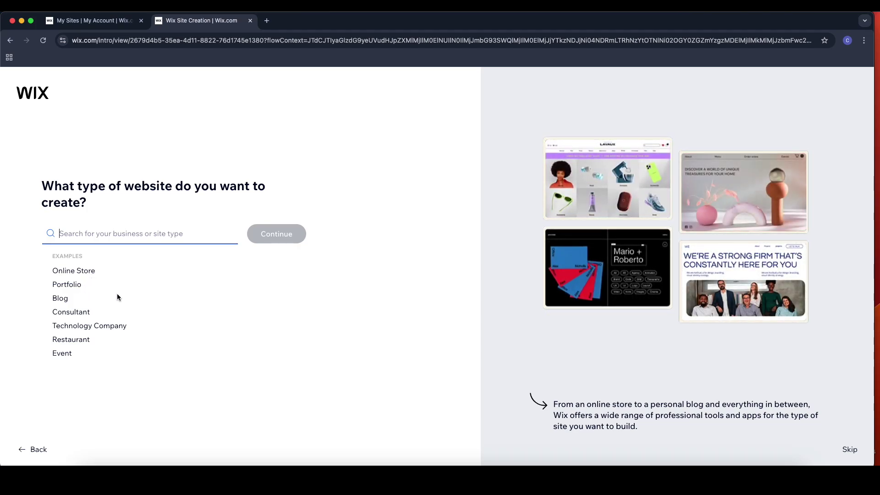
Choose Blog as the type of website to create and continue
{"action": "left_click", "coordinate": [93, 237]}
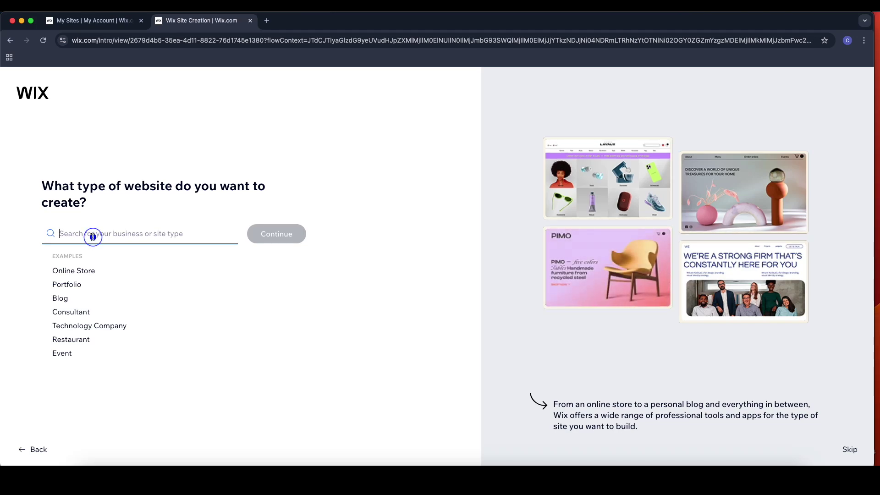
{"action": "left_click", "coordinate": [60, 297]}
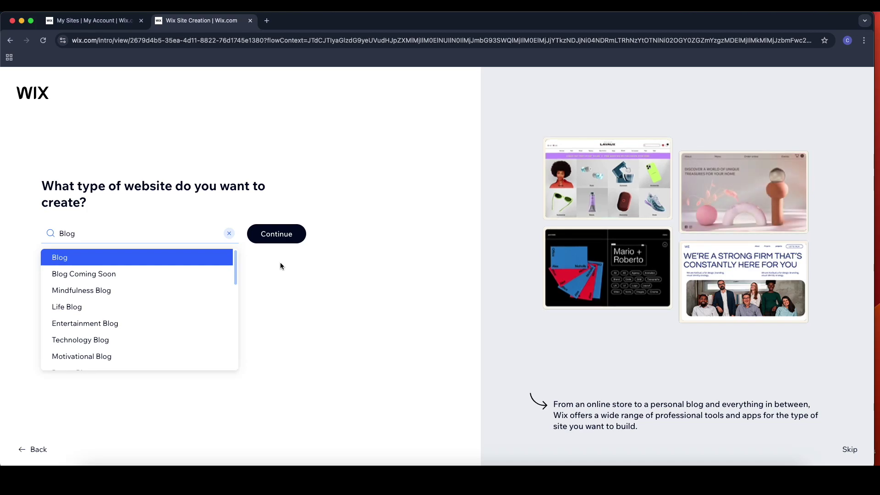
{"action": "left_click", "coordinate": [288, 240]}
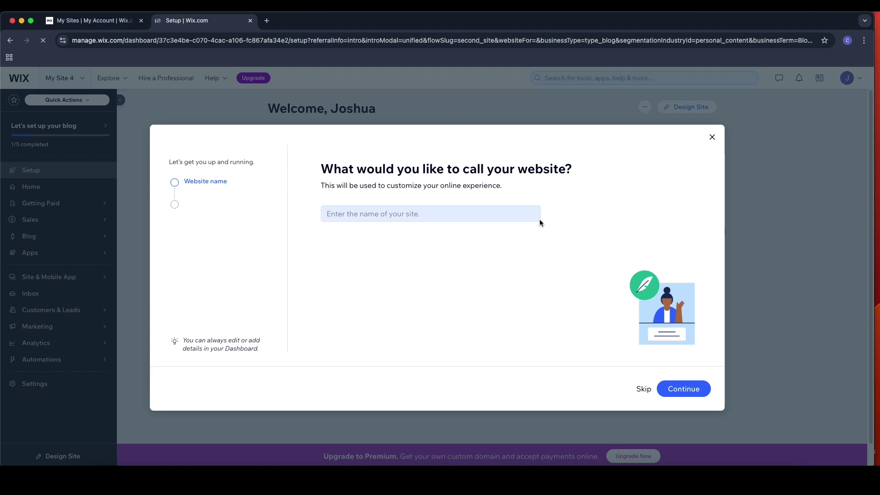
Name the website "Miami blog" and continue to the site goals
{"action": "left_click", "coordinate": [430, 215]}
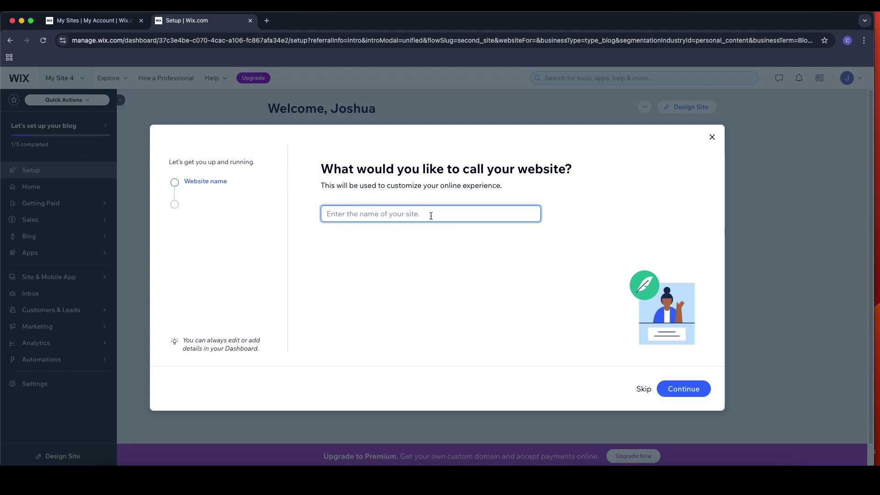
{"action": "type", "text": "Mia"}
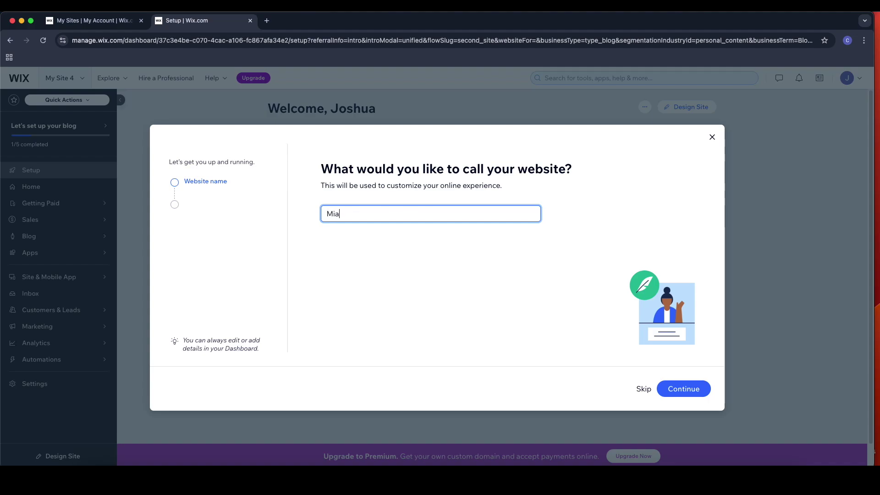
{"action": "type", "text": "mi blog"}
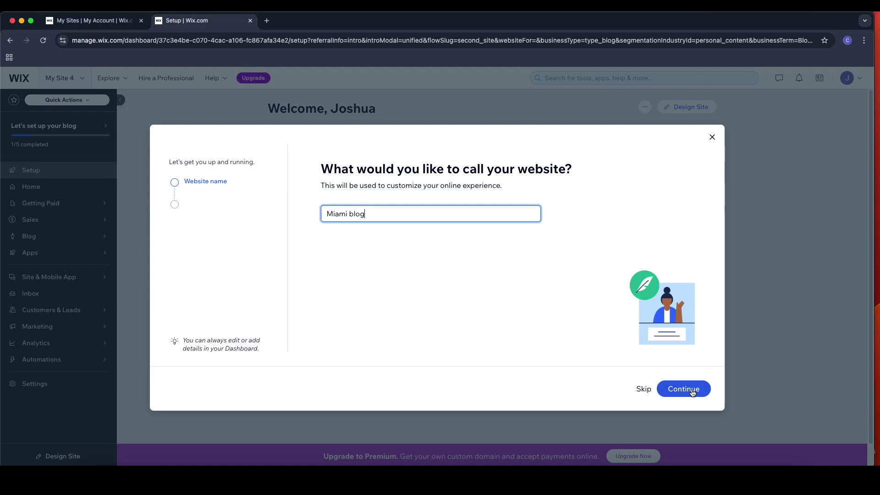
{"action": "left_click", "coordinate": [692, 393]}
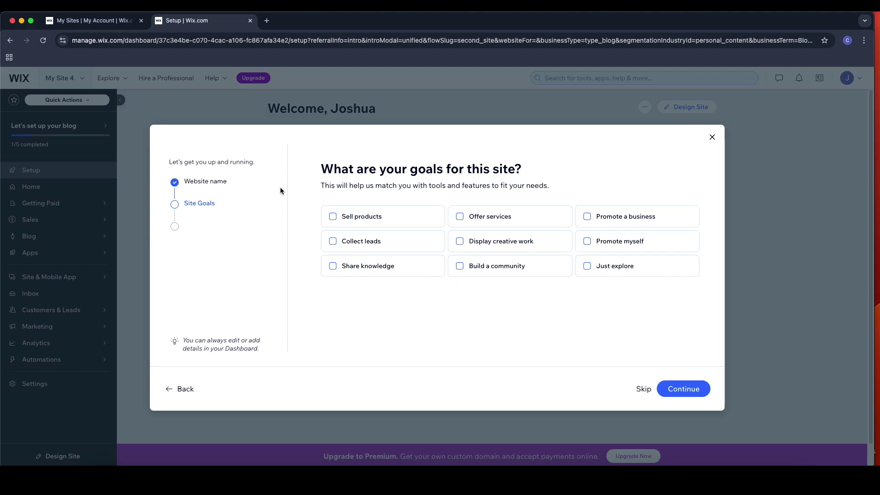
Set the site goals to Share knowledge, Build a community and Just explore, and continue
{"action": "left_click", "coordinate": [334, 268]}
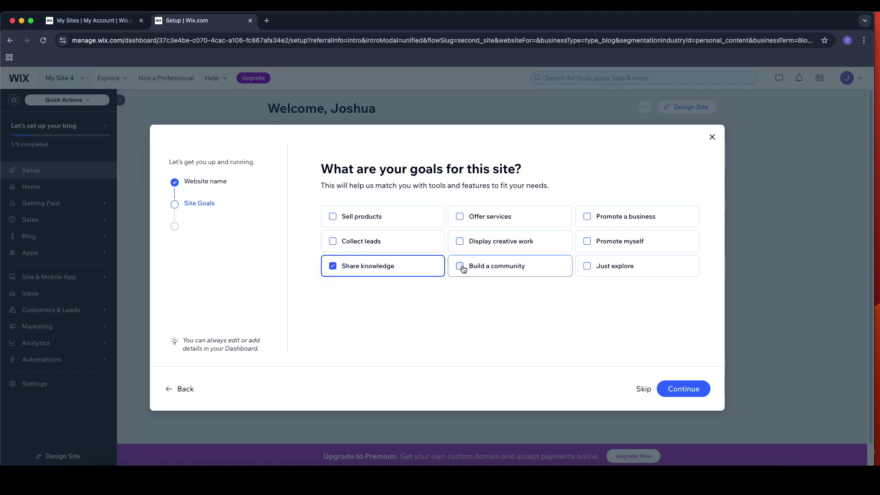
{"action": "left_click", "coordinate": [462, 267]}
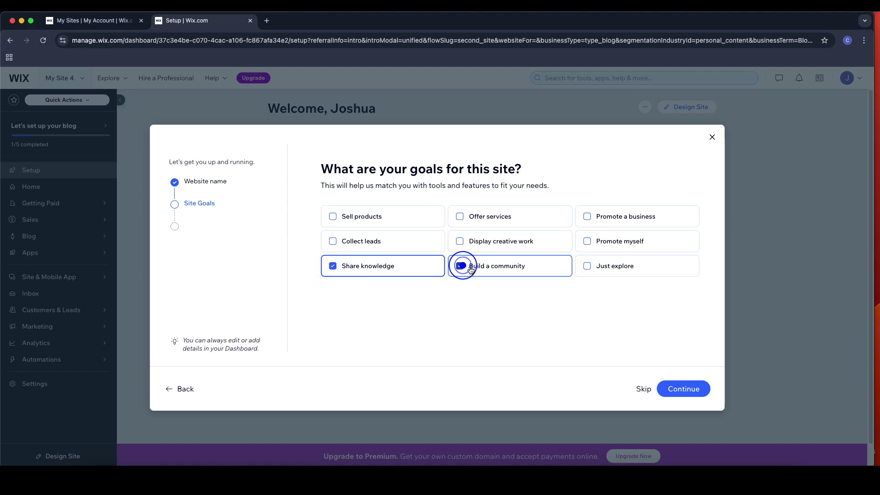
{"action": "left_click", "coordinate": [588, 268]}
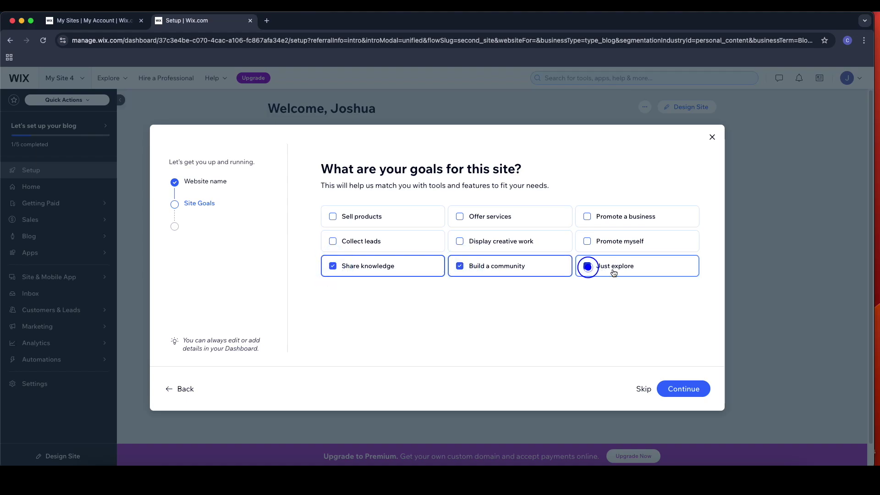
{"action": "left_click", "coordinate": [686, 389]}
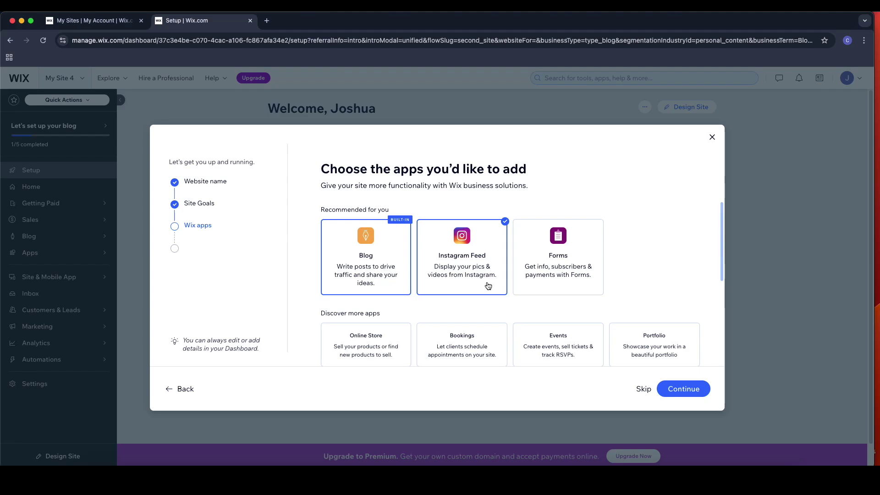
Deselect the Instagram Feed app, look through the other available apps, and continue with only the built-in Blog app
{"action": "left_click", "coordinate": [483, 246]}
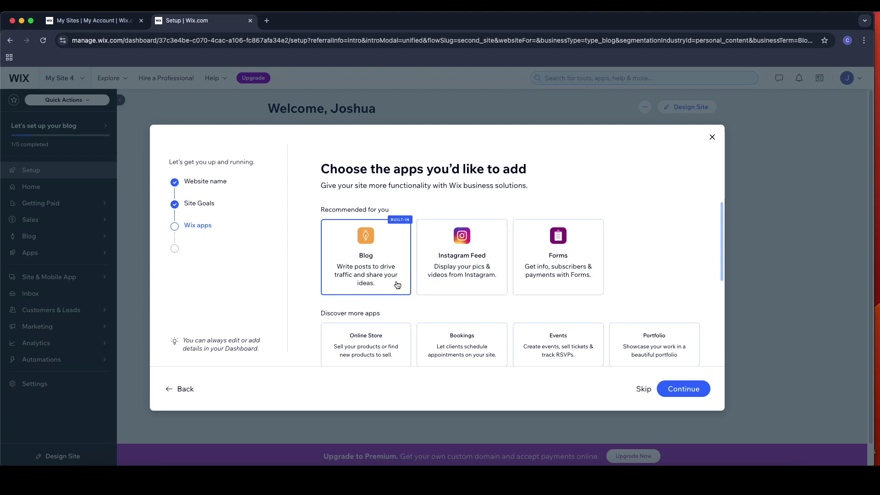
{"action": "scroll", "coordinate": [393, 289], "scroll_direction": "down", "scroll_amount": 3}
{"action": "scroll", "coordinate": [397, 285], "scroll_direction": "down", "scroll_amount": 3}
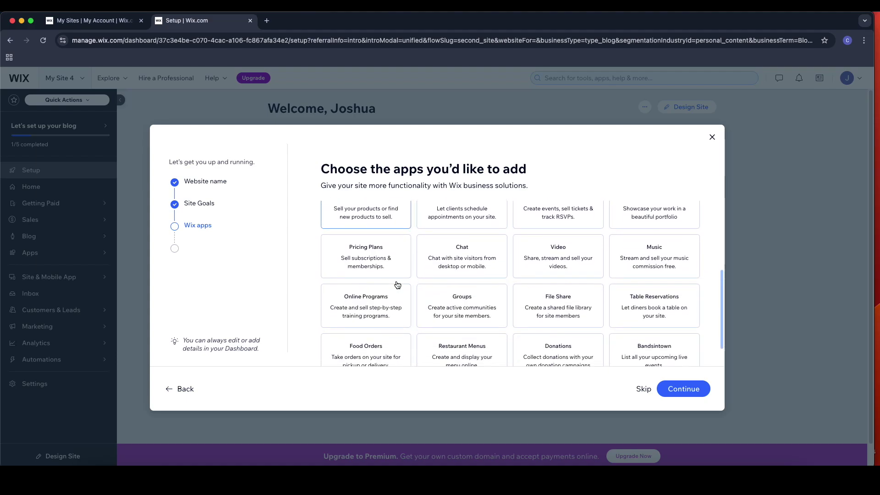
{"action": "scroll", "coordinate": [397, 284], "scroll_direction": "up", "scroll_amount": 2}
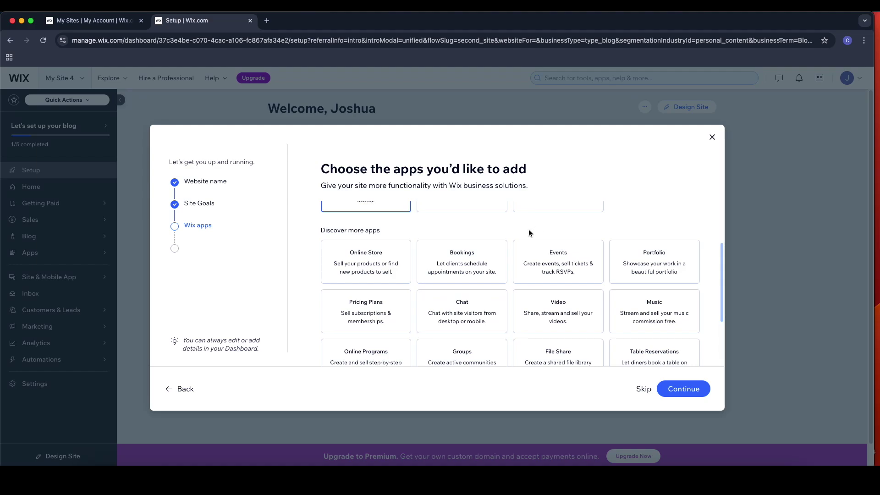
{"action": "scroll", "coordinate": [585, 236], "scroll_direction": "down", "scroll_amount": 1}
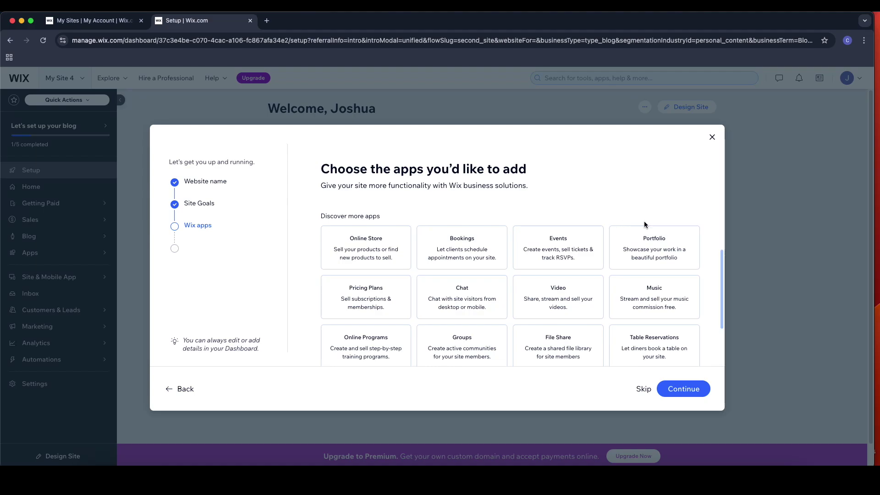
{"action": "scroll", "coordinate": [664, 282], "scroll_direction": "down", "scroll_amount": 1}
{"action": "scroll", "coordinate": [664, 279], "scroll_direction": "down", "scroll_amount": 1}
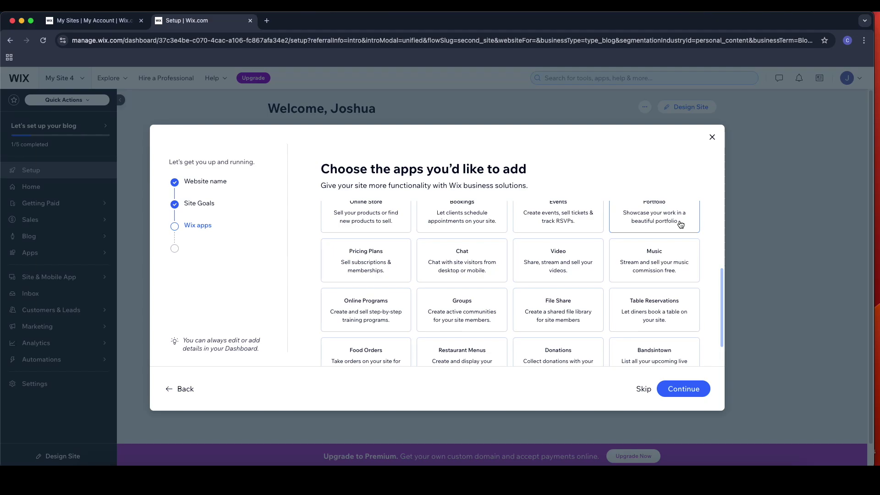
{"action": "scroll", "coordinate": [647, 260], "scroll_direction": "down", "scroll_amount": 2}
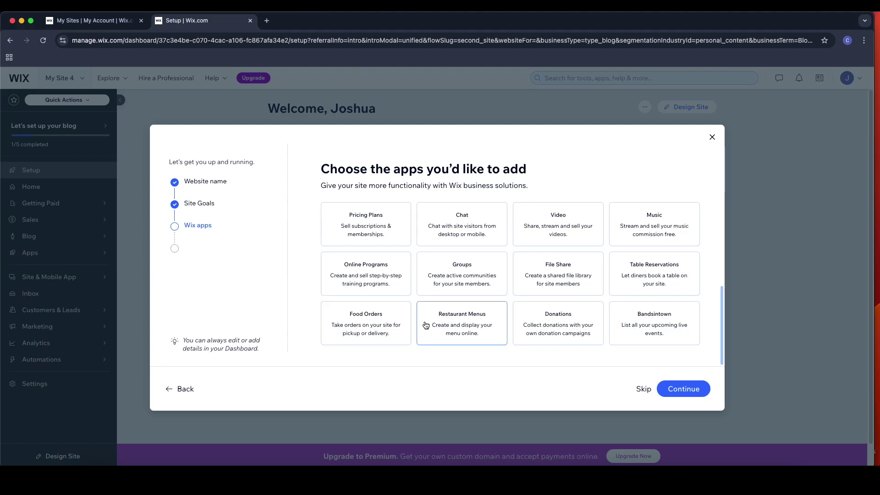
{"action": "scroll", "coordinate": [573, 257], "scroll_direction": "up", "scroll_amount": 4}
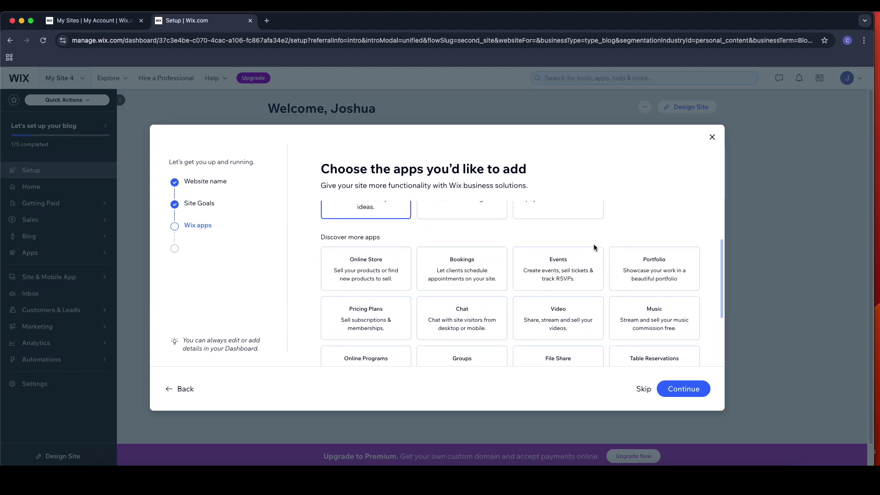
{"action": "scroll", "coordinate": [593, 247], "scroll_direction": "up", "scroll_amount": 2}
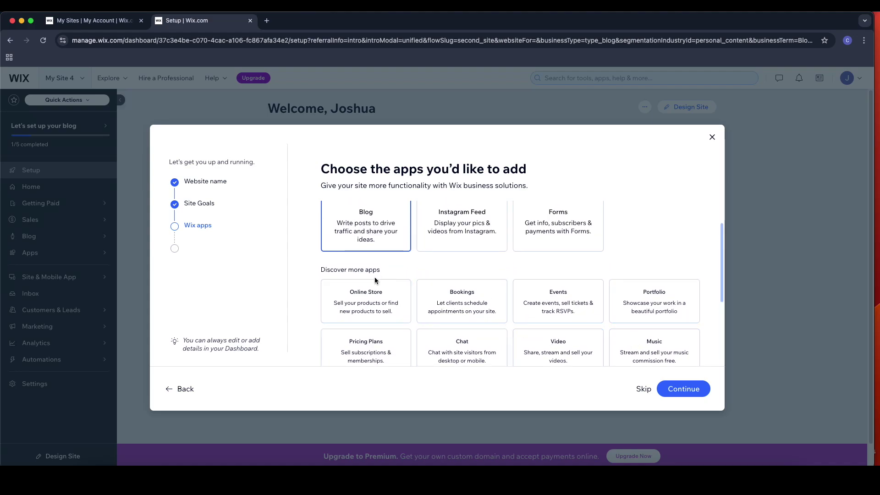
{"action": "left_click", "coordinate": [684, 388]}
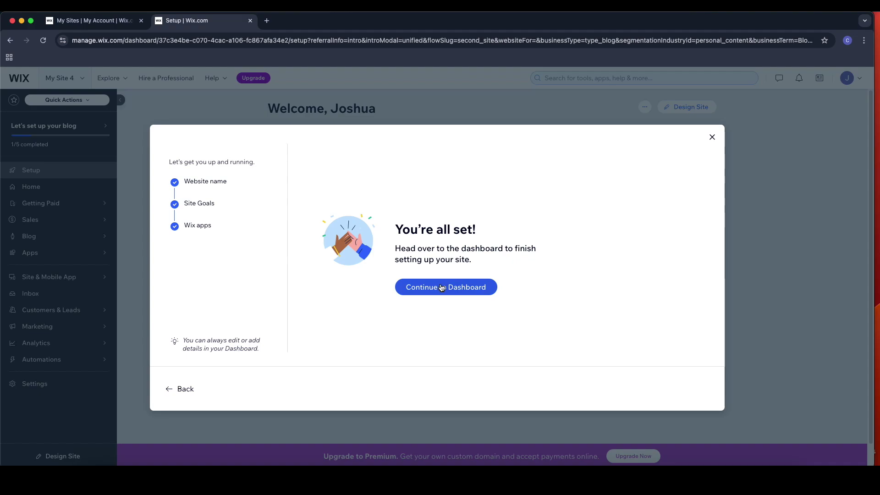
Continue to the site dashboard and check the availability of the custom domain miamiinsider.blog
{"action": "left_click", "coordinate": [456, 288]}
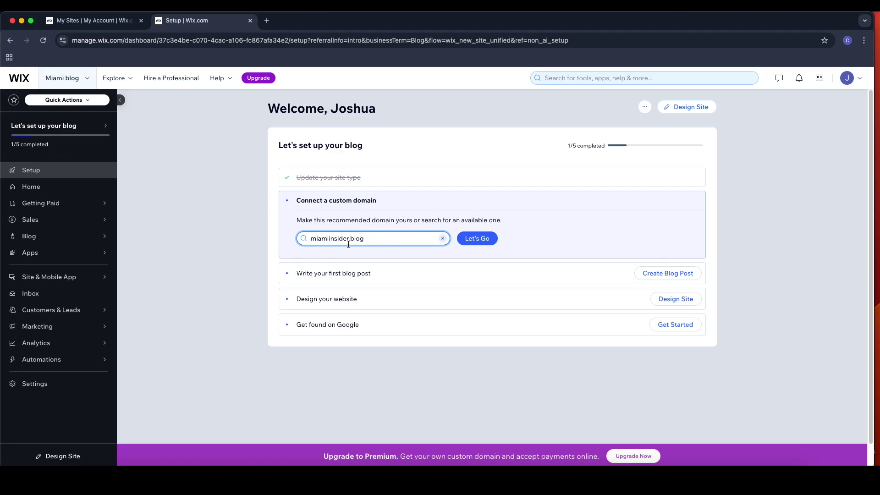
{"action": "left_click", "coordinate": [476, 240]}
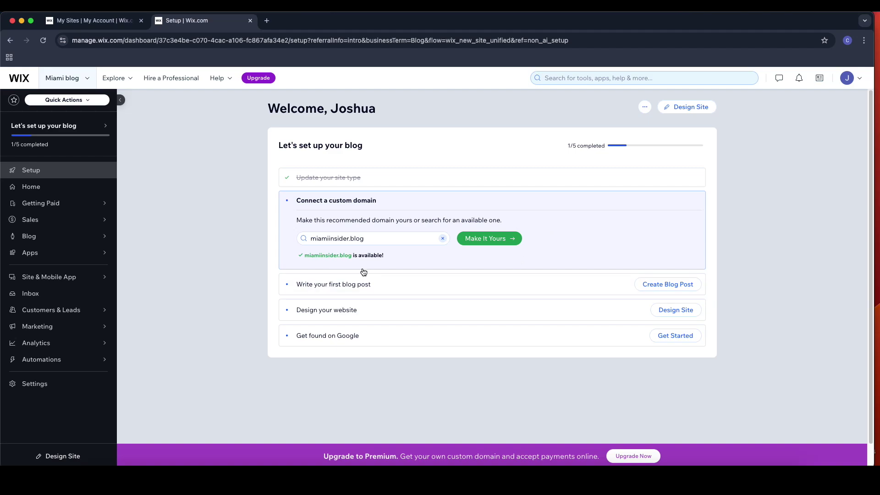
Create the first blog post from the setup checklist and place the cursor in its body text
{"action": "scroll", "coordinate": [364, 270], "scroll_direction": "down", "scroll_amount": 1}
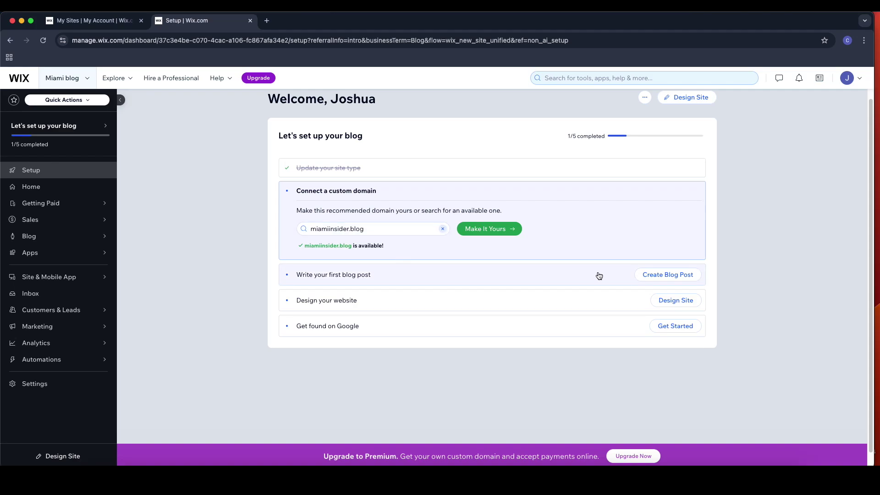
{"action": "left_click", "coordinate": [671, 275]}
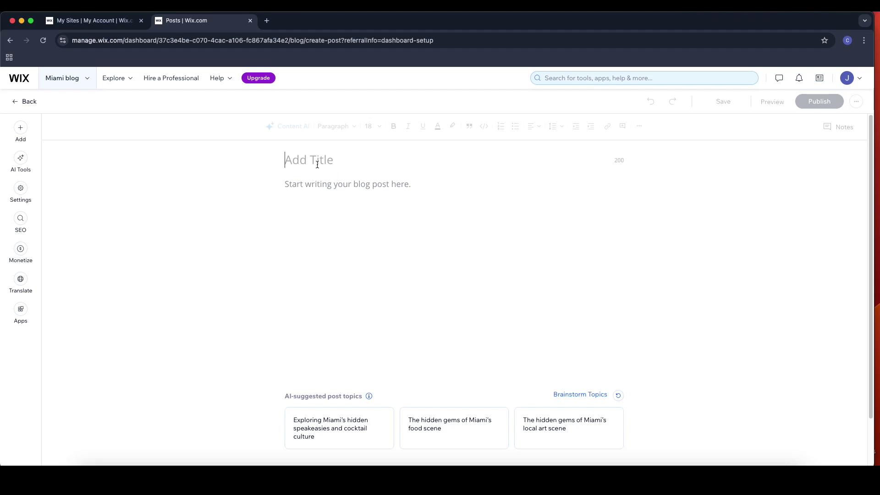
{"action": "left_click", "coordinate": [339, 183]}
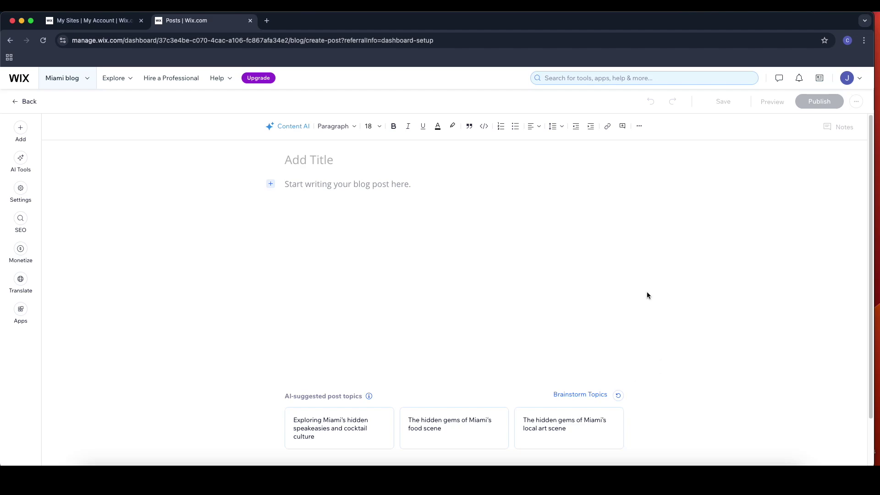
Start an AI-written post from a suggested topic and set its topic to "Top 5 restaurants in Miami as recommended by a local."
{"action": "scroll", "coordinate": [647, 293], "scroll_direction": "down", "scroll_amount": 1}
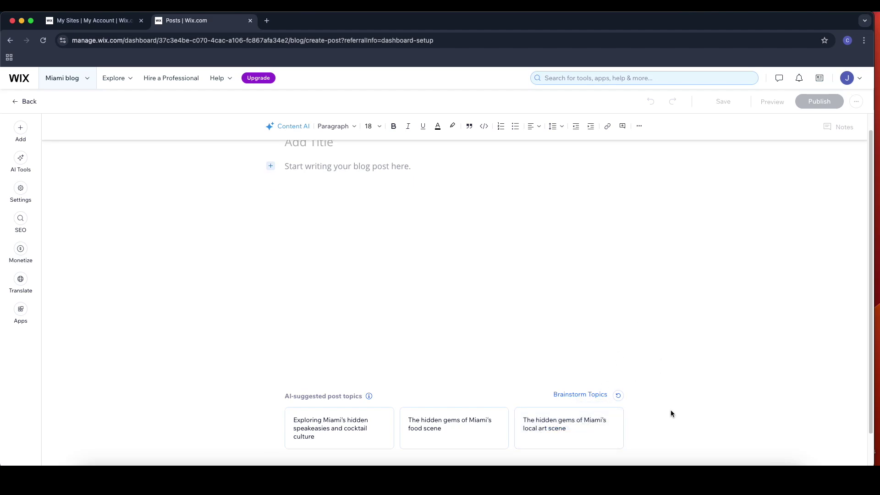
{"action": "mouse_move", "coordinate": [587, 417]}
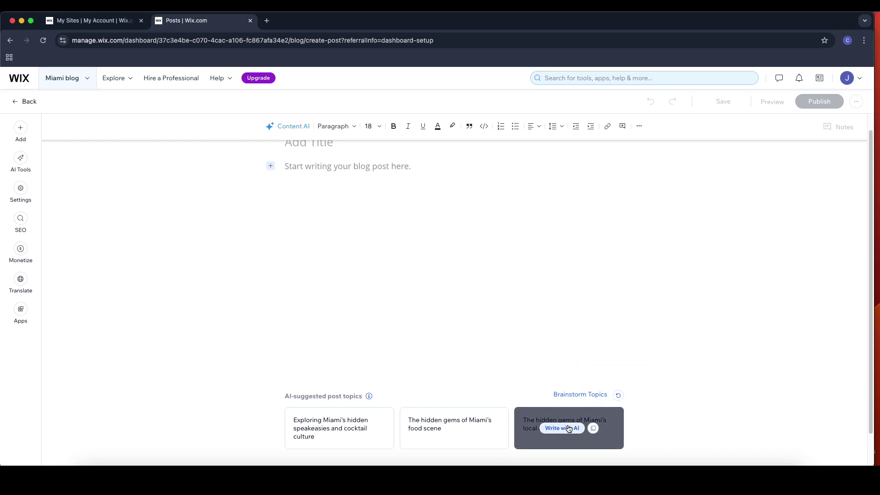
{"action": "left_click", "coordinate": [569, 429]}
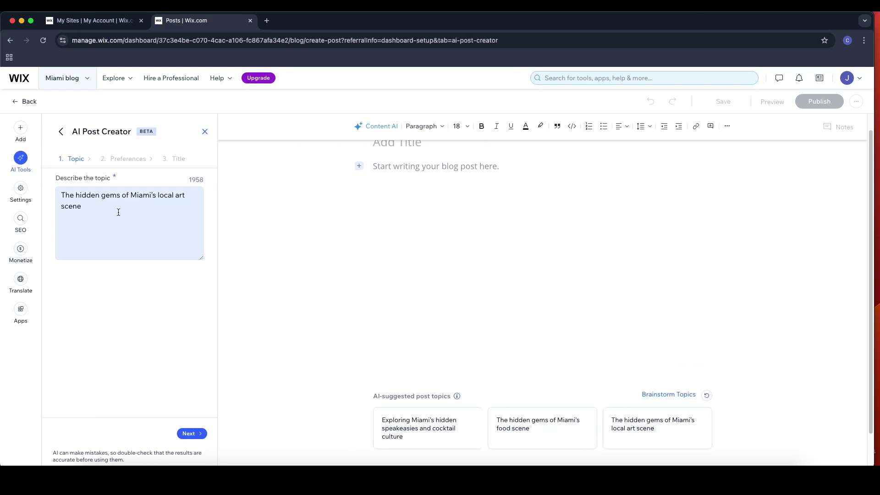
{"action": "triple_click", "coordinate": [113, 211]}
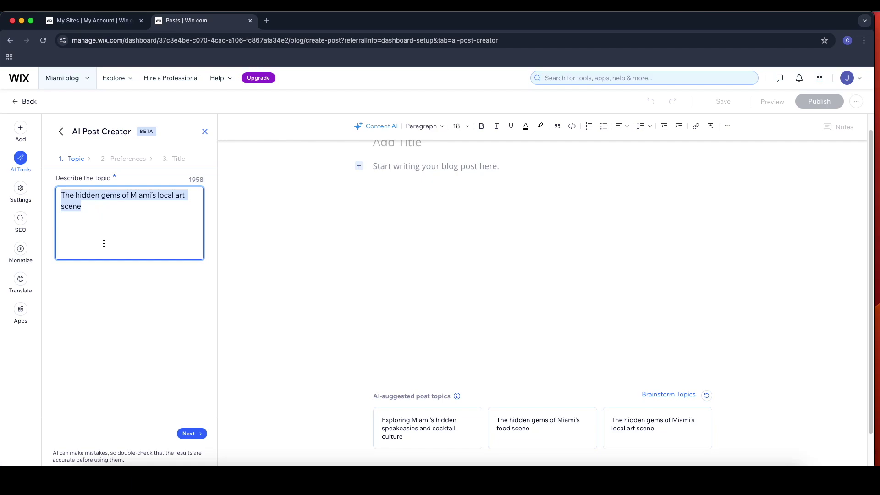
{"action": "type", "text": "Top "}
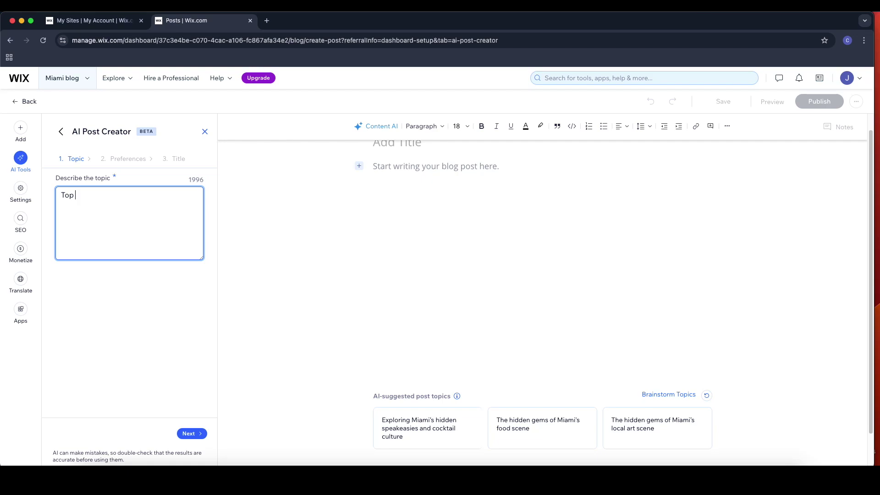
{"action": "type", "text": "5 restaurants in Miami as recommended by"}
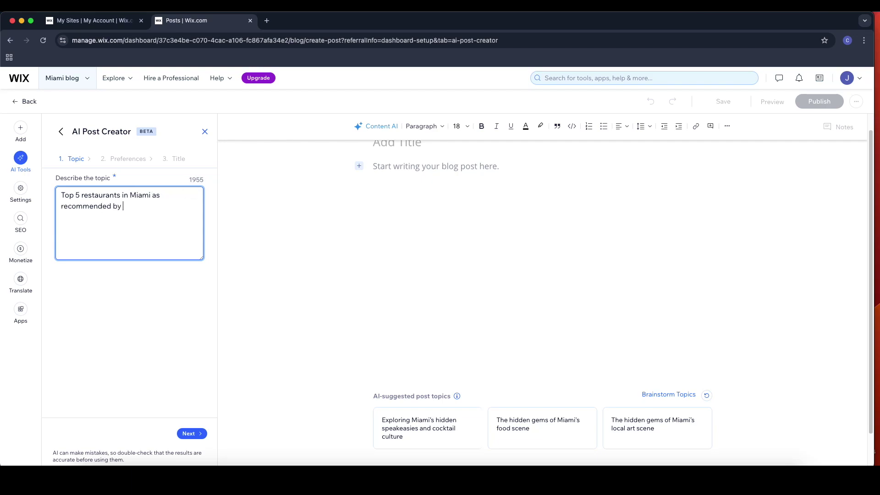
{"action": "type", "text": " a local."}
{"action": "left_click", "coordinate": [188, 432]}
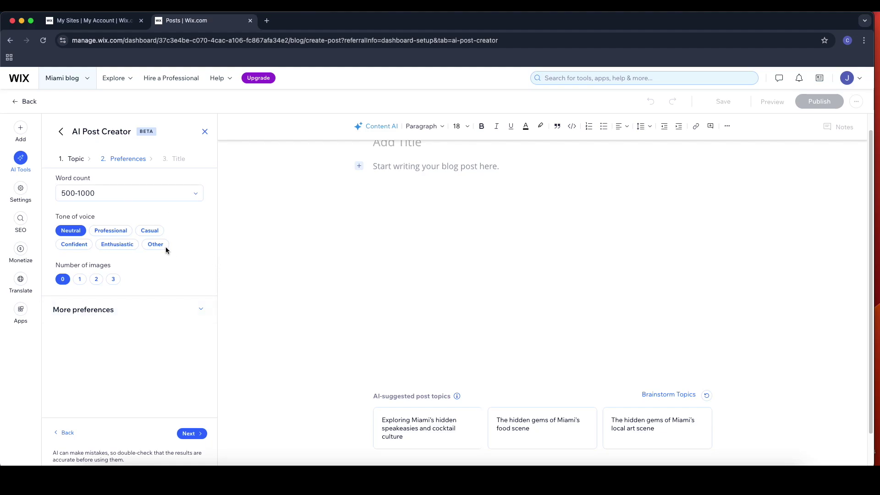
Choose a casual tone and 3 images, and generate the post titled "Where the Locals Eat: 5 Under-the-Radar Miami Restaurants You Have to Try"
{"action": "left_click", "coordinate": [158, 232]}
{"action": "left_click", "coordinate": [158, 233]}
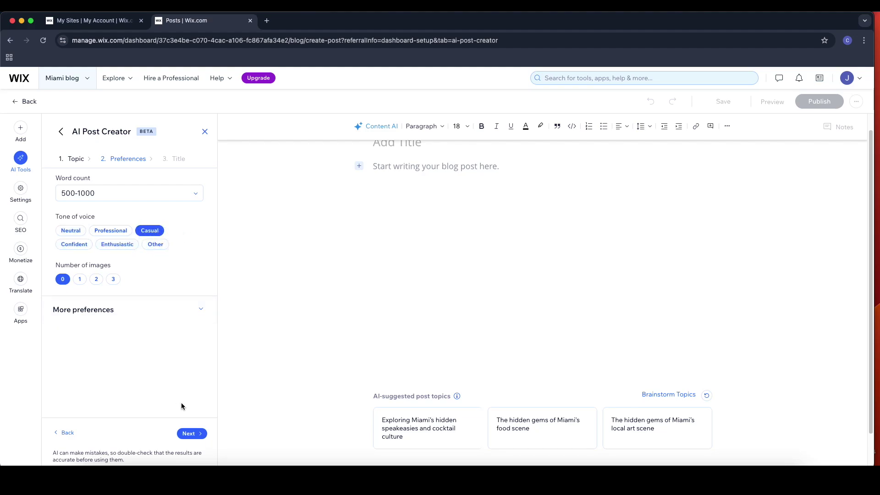
{"action": "left_click", "coordinate": [113, 280]}
{"action": "left_click", "coordinate": [204, 310]}
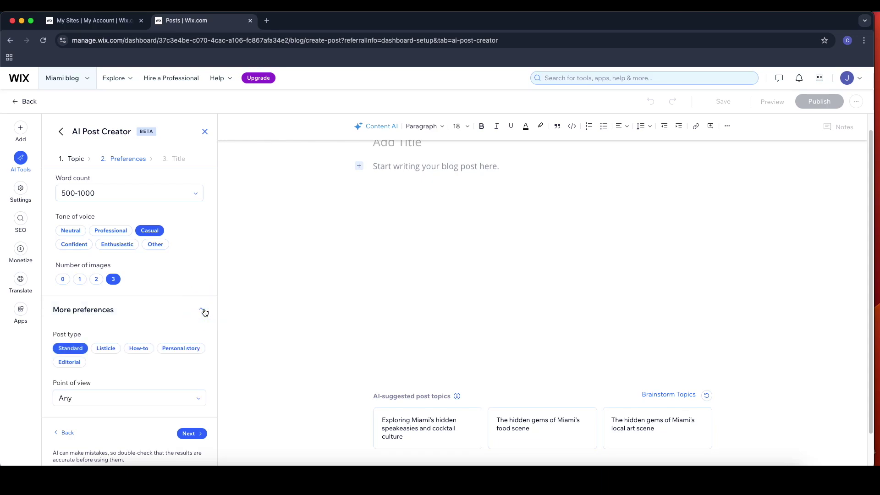
{"action": "left_click", "coordinate": [203, 309]}
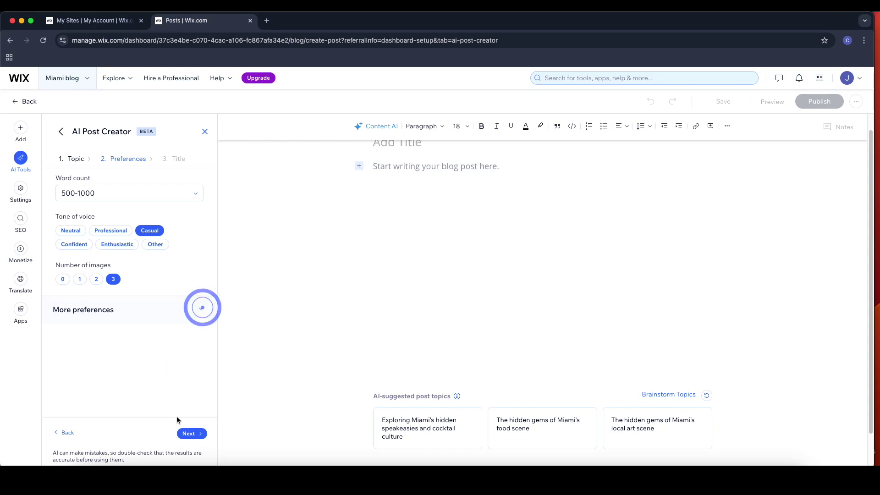
{"action": "left_click", "coordinate": [199, 433]}
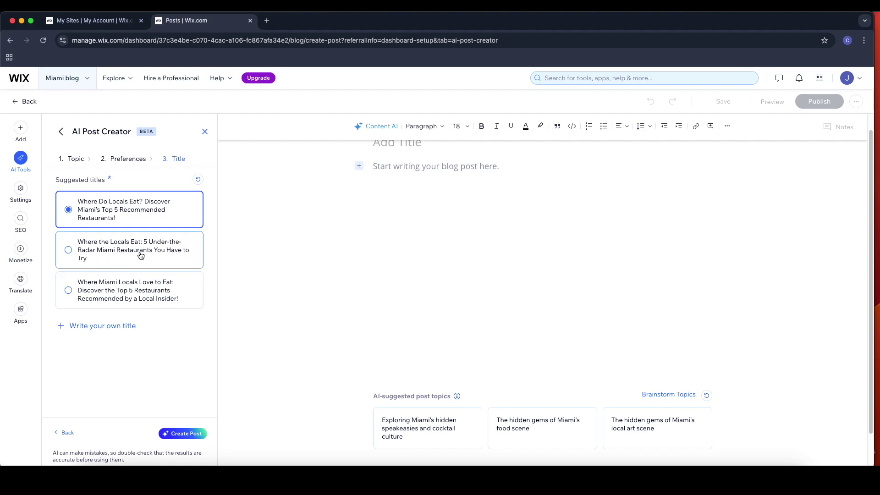
{"action": "left_click", "coordinate": [157, 253]}
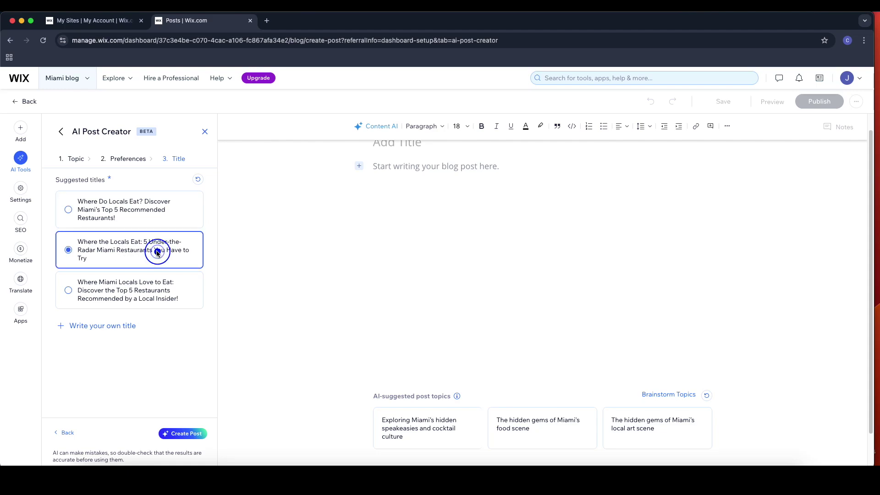
{"action": "left_click", "coordinate": [185, 434]}
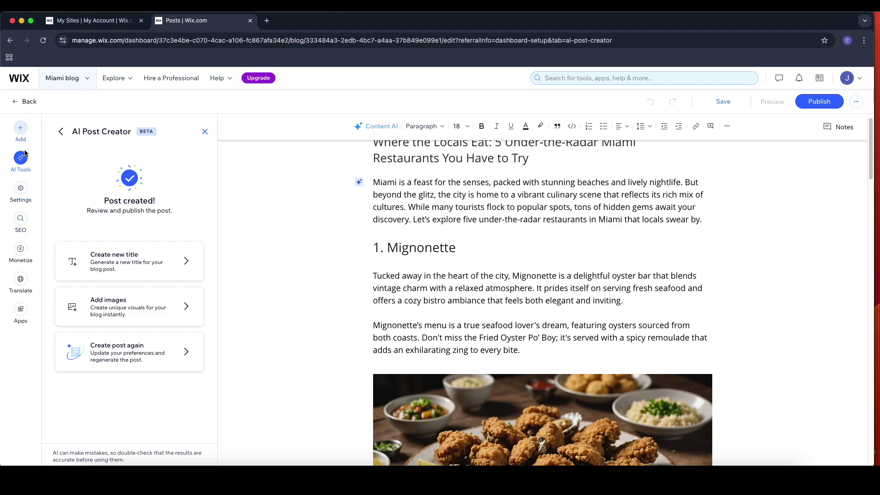
Review the generated post's introduction, restaurant sections and images throughout its length
{"action": "scroll", "coordinate": [539, 218], "scroll_direction": "up", "scroll_amount": 1}
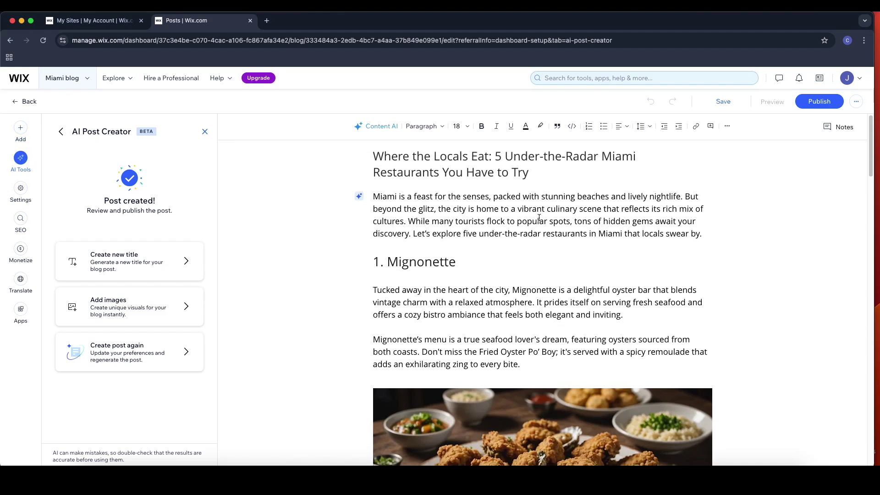
{"action": "scroll", "coordinate": [539, 217], "scroll_direction": "down", "scroll_amount": 10}
{"action": "scroll", "coordinate": [538, 218], "scroll_direction": "down", "scroll_amount": 15}
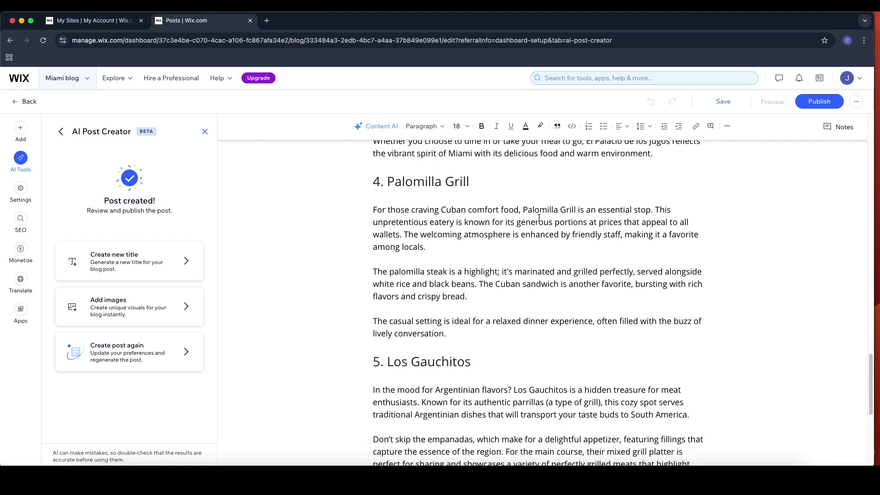
{"action": "left_click", "coordinate": [438, 212]}
{"action": "scroll", "coordinate": [451, 215], "scroll_direction": "up", "scroll_amount": 20}
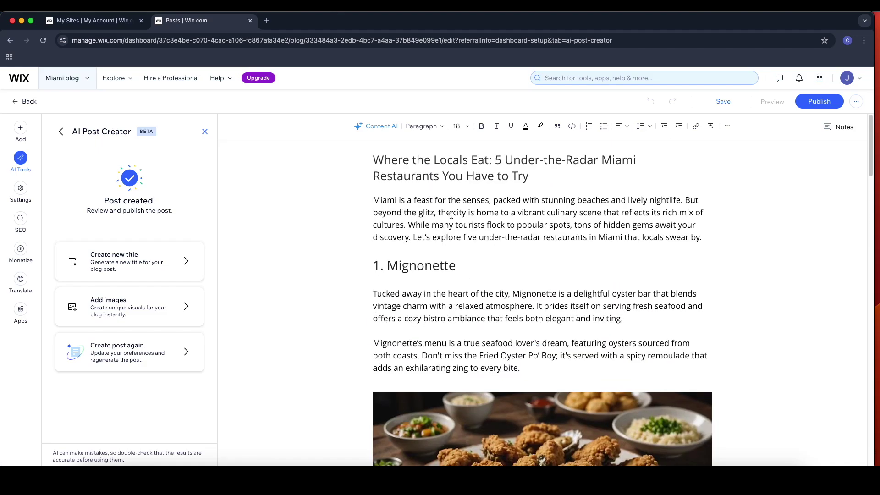
{"action": "scroll", "coordinate": [451, 215], "scroll_direction": "down", "scroll_amount": 4}
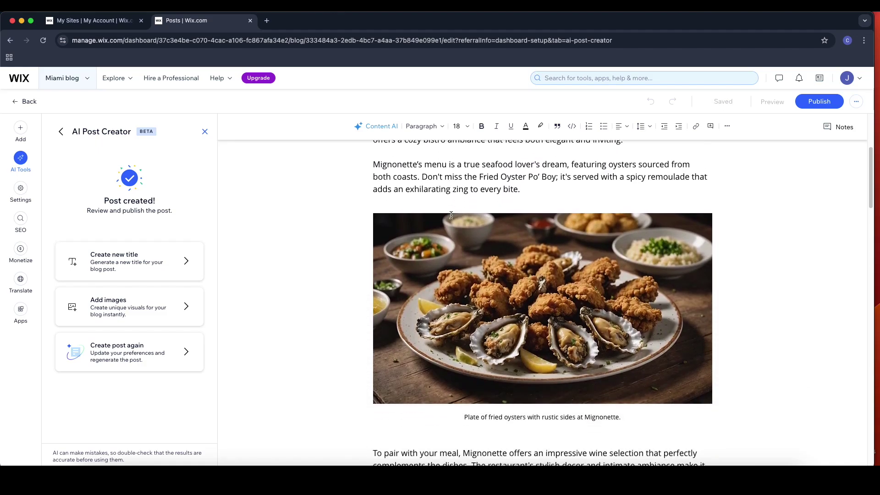
{"action": "scroll", "coordinate": [450, 215], "scroll_direction": "down", "scroll_amount": 1}
{"action": "scroll", "coordinate": [459, 218], "scroll_direction": "down", "scroll_amount": 8}
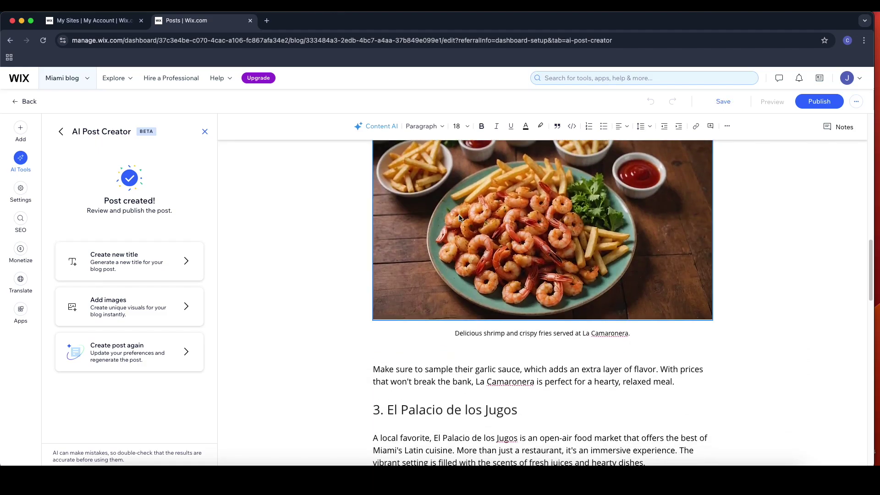
{"action": "scroll", "coordinate": [460, 217], "scroll_direction": "down", "scroll_amount": 20}
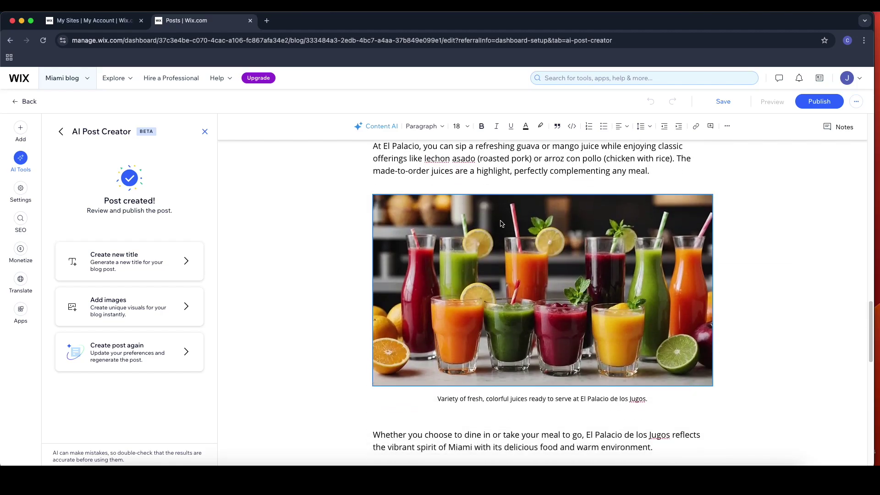
{"action": "scroll", "coordinate": [501, 224], "scroll_direction": "up", "scroll_amount": 20}
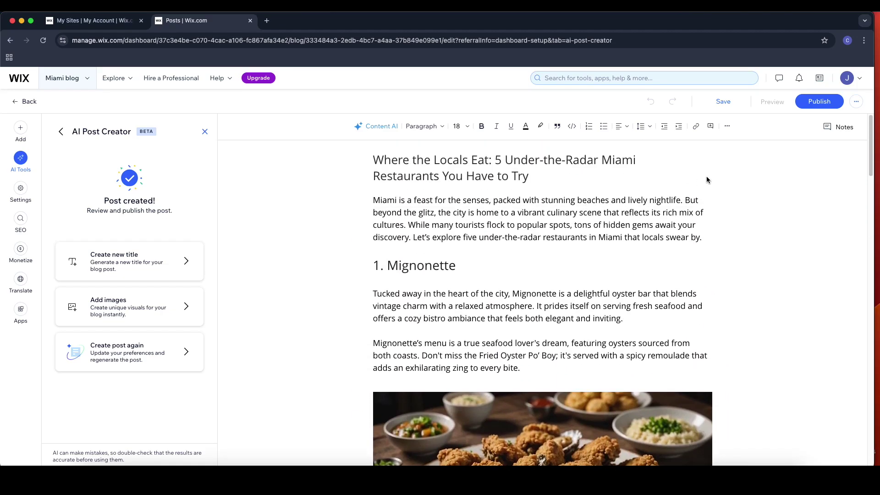
Publish the blog post, postponing the site editor, and return to the blog setup checklist
{"action": "left_click", "coordinate": [819, 104]}
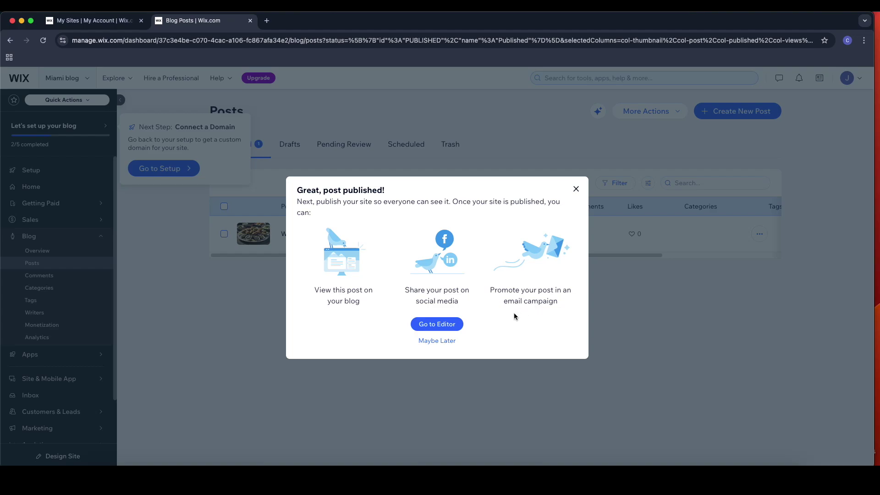
{"action": "left_click", "coordinate": [437, 341]}
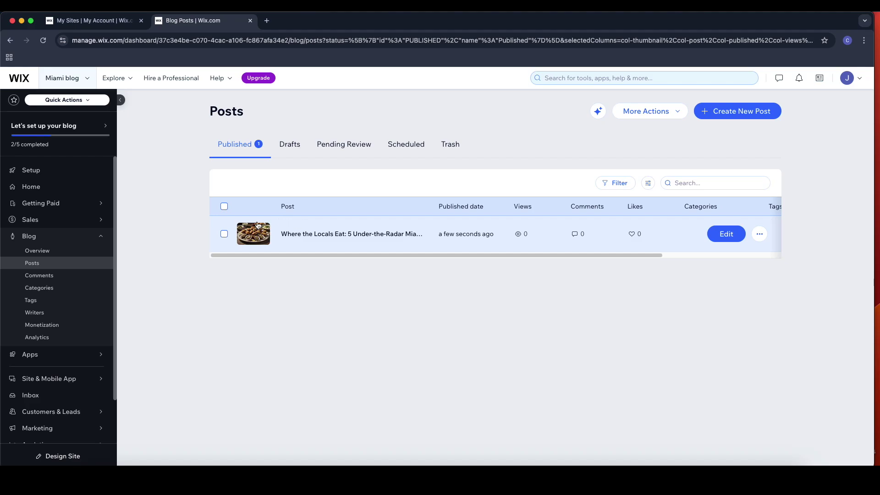
{"action": "left_click", "coordinate": [58, 184]}
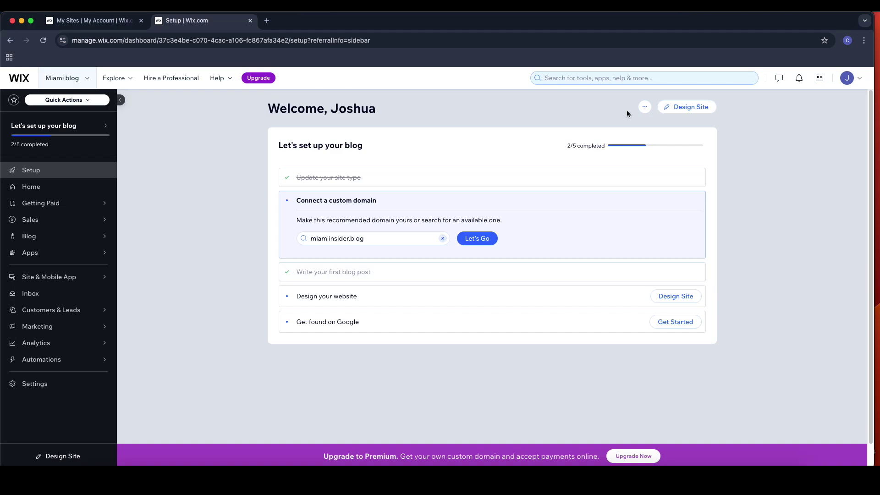
Start designing the website from a template and open the "Going Places" Travel Blog template for editing
{"action": "left_click", "coordinate": [685, 297]}
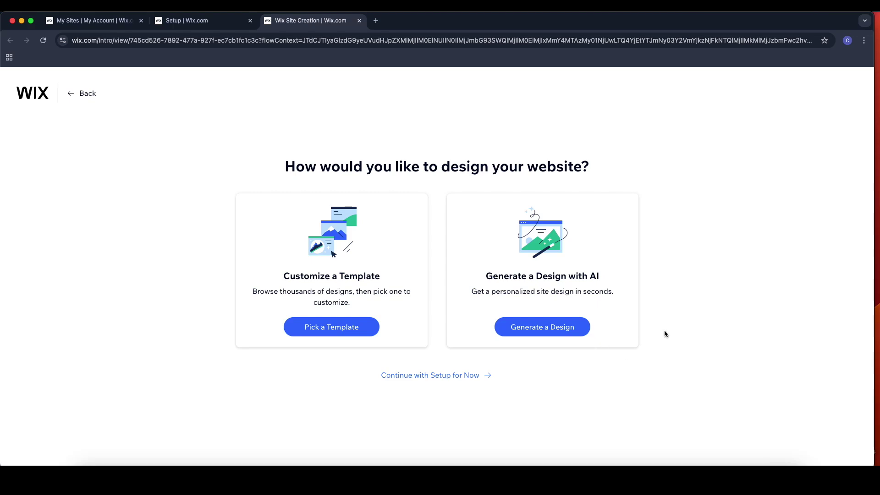
{"action": "left_click", "coordinate": [349, 330]}
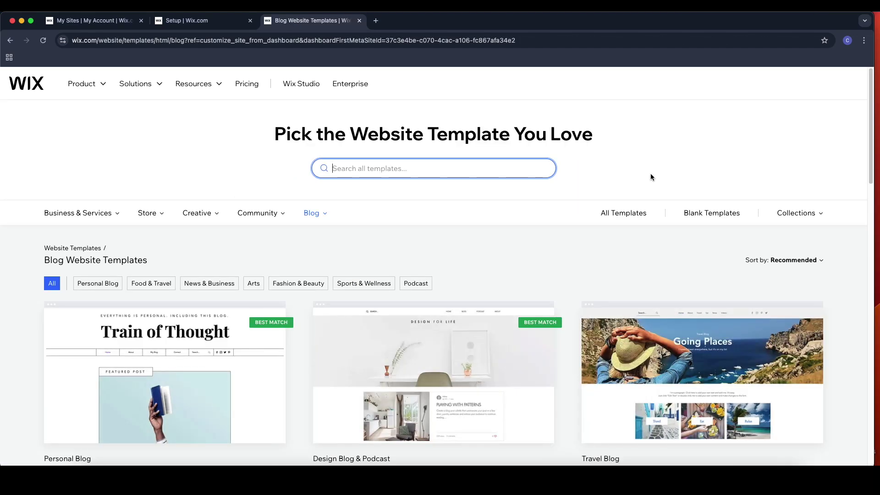
{"action": "scroll", "coordinate": [565, 195], "scroll_direction": "down", "scroll_amount": 1}
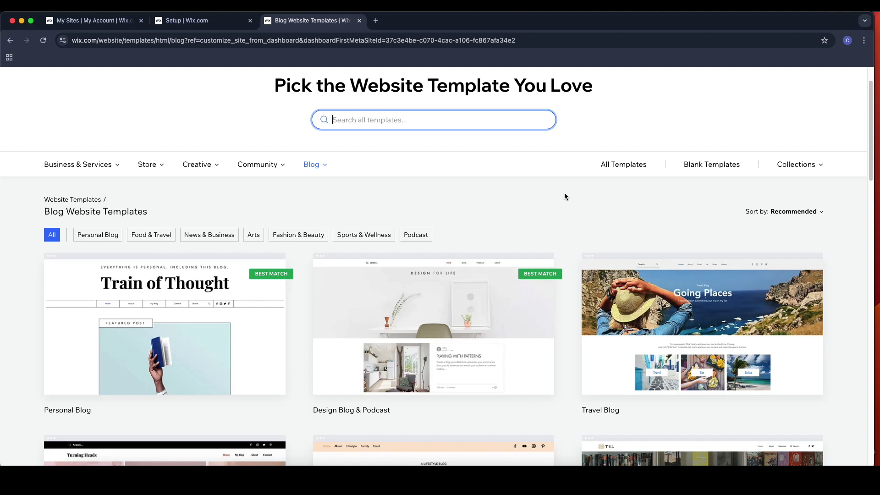
{"action": "scroll", "coordinate": [564, 197], "scroll_direction": "down", "scroll_amount": 4}
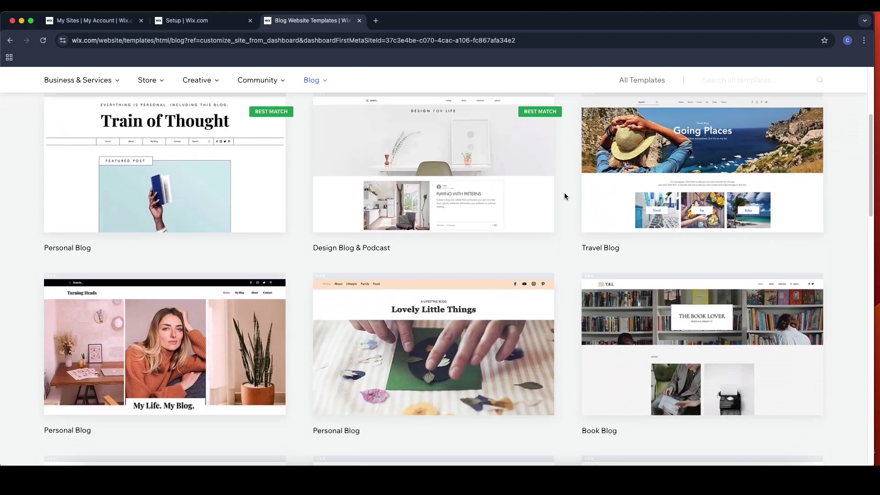
{"action": "scroll", "coordinate": [564, 196], "scroll_direction": "down", "scroll_amount": 8}
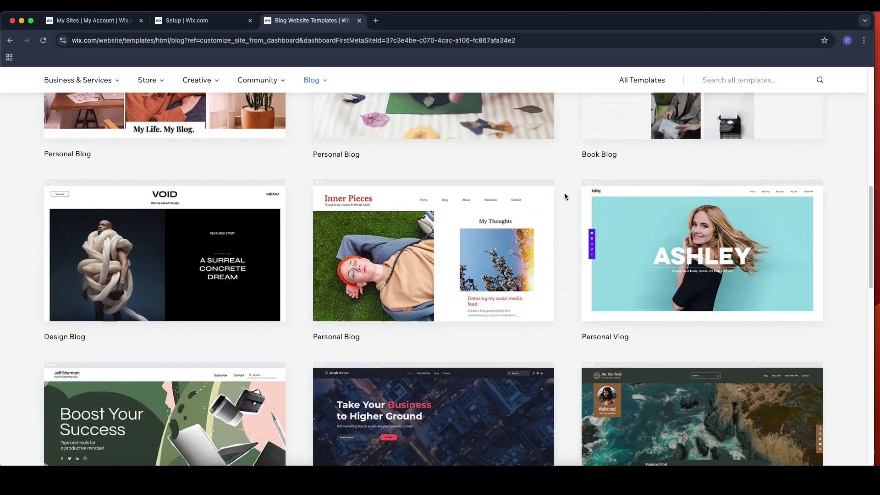
{"action": "scroll", "coordinate": [565, 196], "scroll_direction": "up", "scroll_amount": 12}
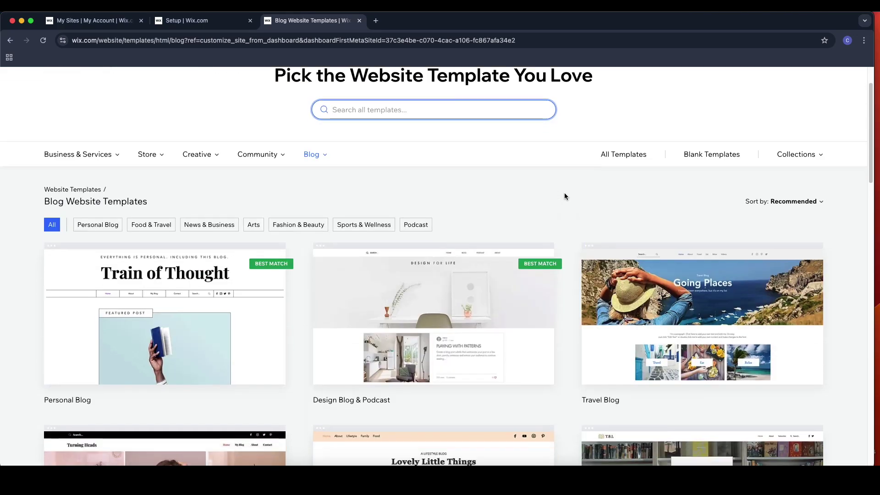
{"action": "scroll", "coordinate": [581, 197], "scroll_direction": "down", "scroll_amount": 2}
{"action": "mouse_move", "coordinate": [696, 204]}
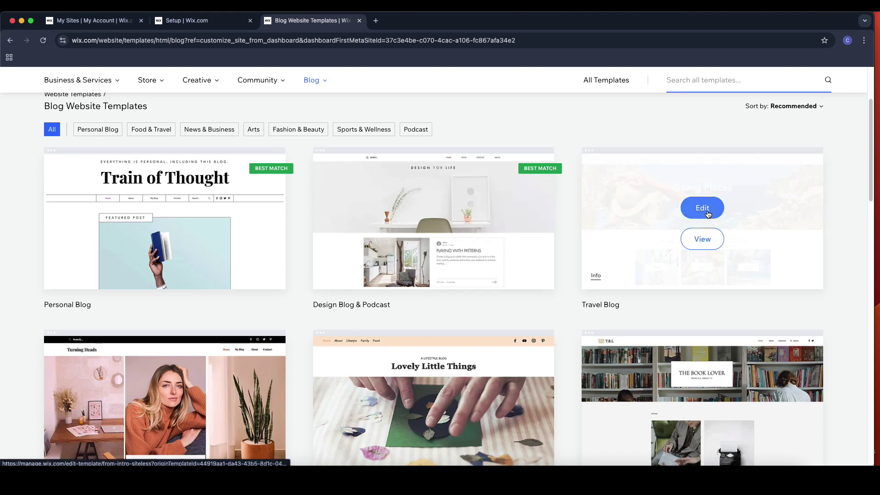
{"action": "left_click", "coordinate": [708, 214]}
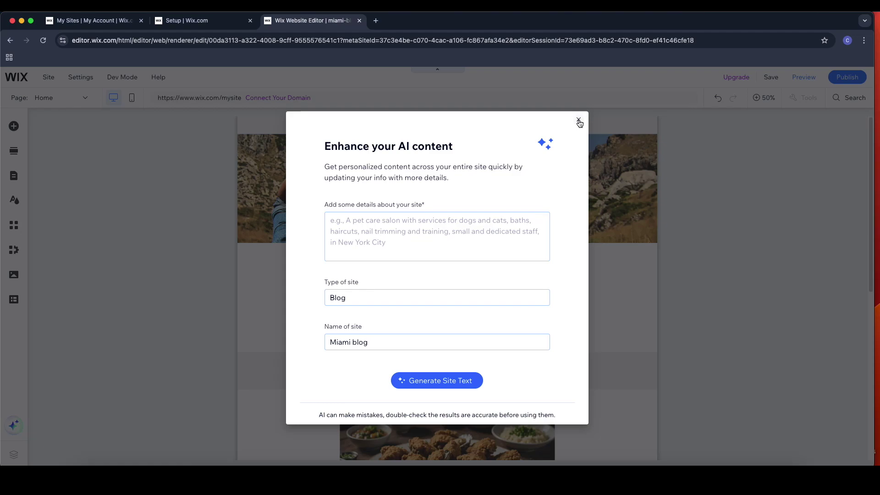
Dismiss the AI content dialog without generating site text and clear the labelled menu overlay to reach the page at 50% zoom
{"action": "left_click", "coordinate": [579, 121]}
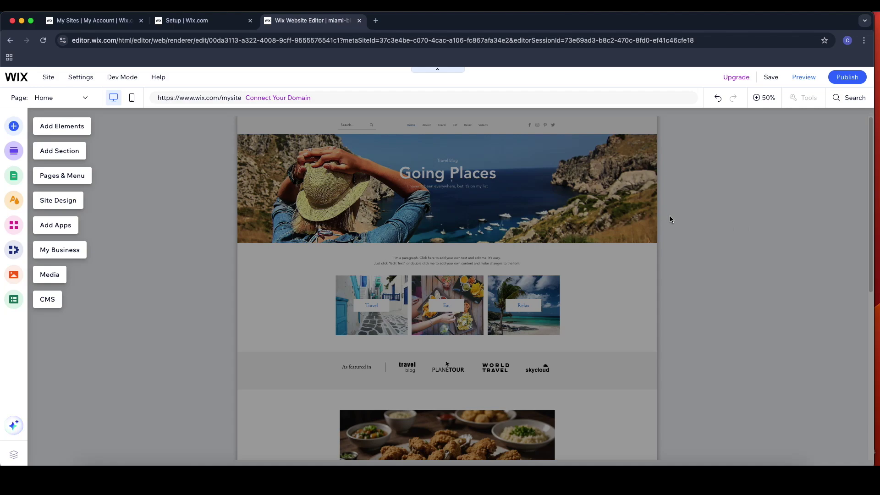
{"action": "left_click", "coordinate": [759, 102]}
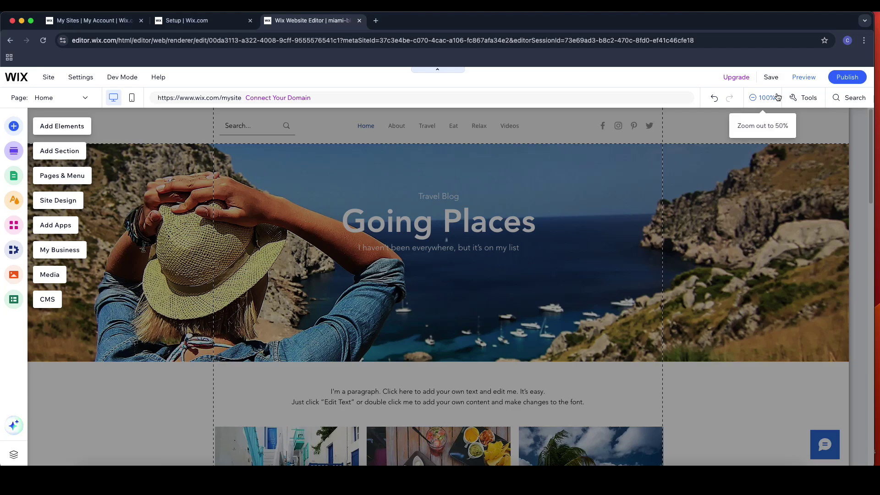
{"action": "left_click", "coordinate": [754, 98]}
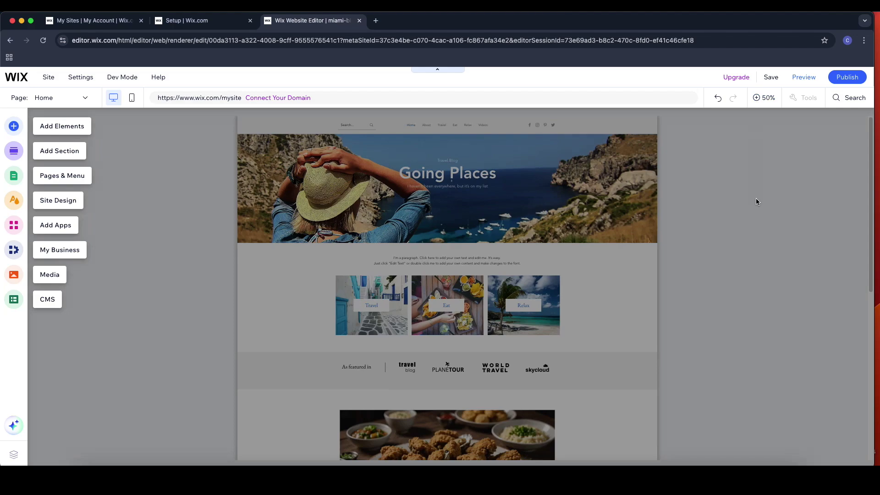
{"action": "left_click", "coordinate": [758, 201]}
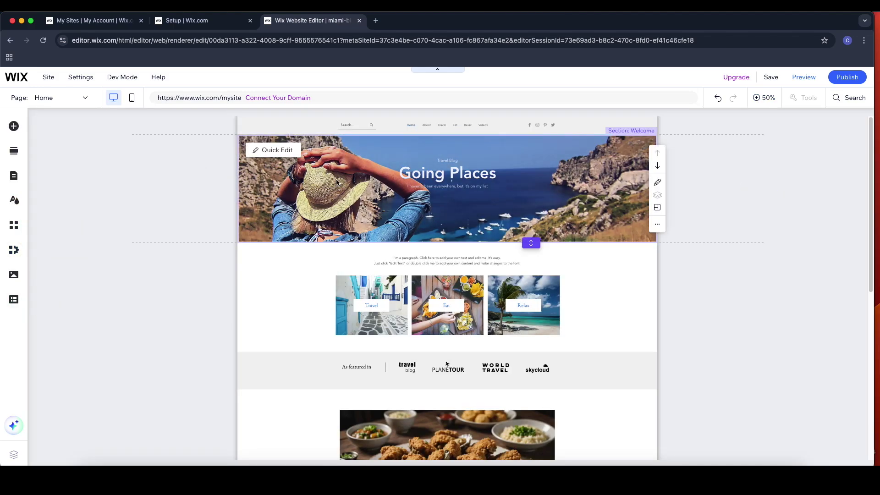
Look over the template's home page from the header and welcome section through the blog feed to the footer
{"action": "scroll", "coordinate": [621, 206], "scroll_direction": "down", "scroll_amount": 4}
{"action": "scroll", "coordinate": [621, 206], "scroll_direction": "down", "scroll_amount": 4}
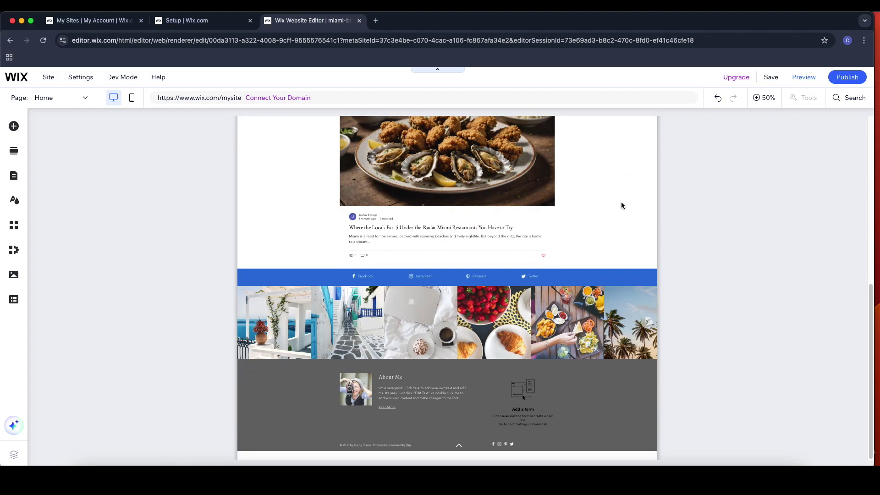
{"action": "scroll", "coordinate": [620, 201], "scroll_direction": "up", "scroll_amount": 12}
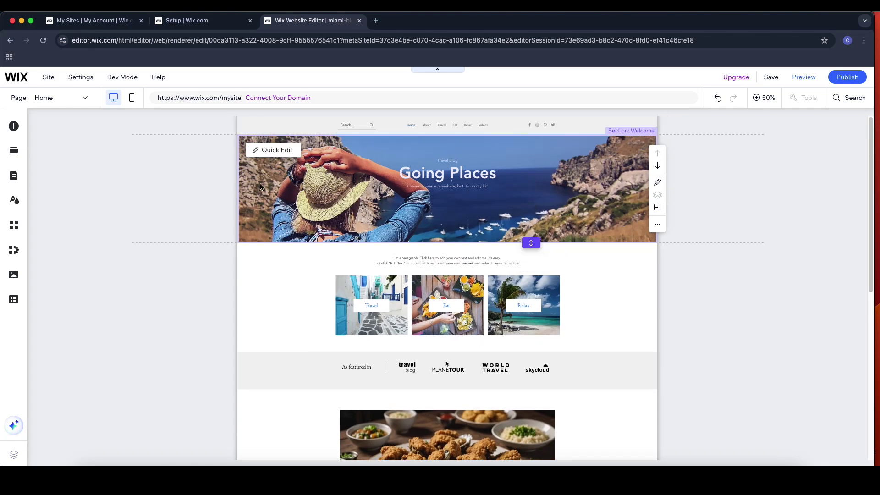
{"action": "scroll", "coordinate": [232, 188], "scroll_direction": "down", "scroll_amount": 4}
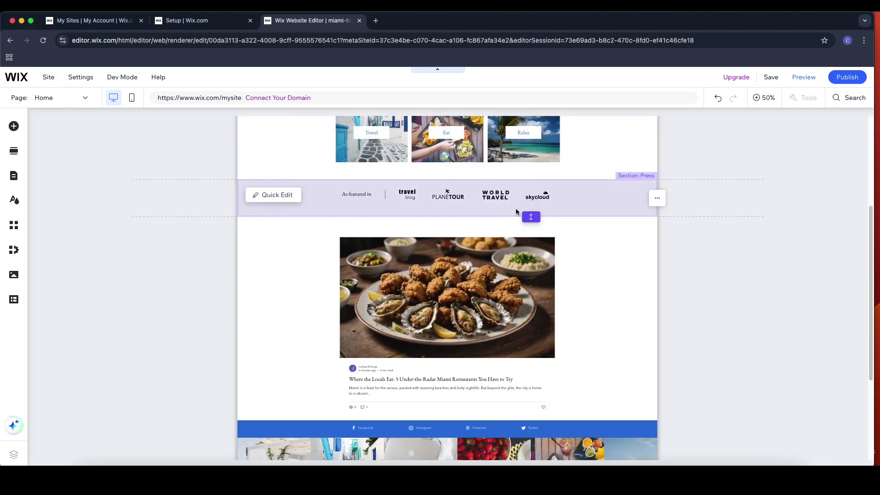
{"action": "scroll", "coordinate": [435, 376], "scroll_direction": "down", "scroll_amount": 1}
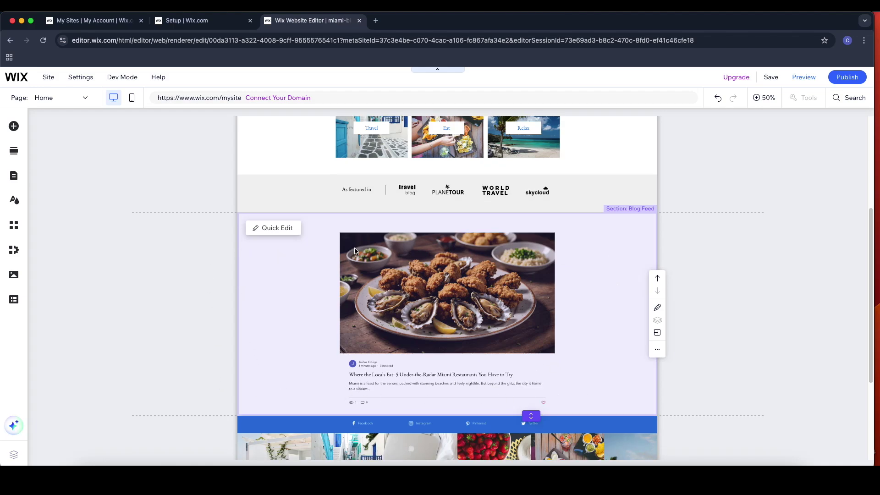
{"action": "scroll", "coordinate": [620, 239], "scroll_direction": "up", "scroll_amount": 5}
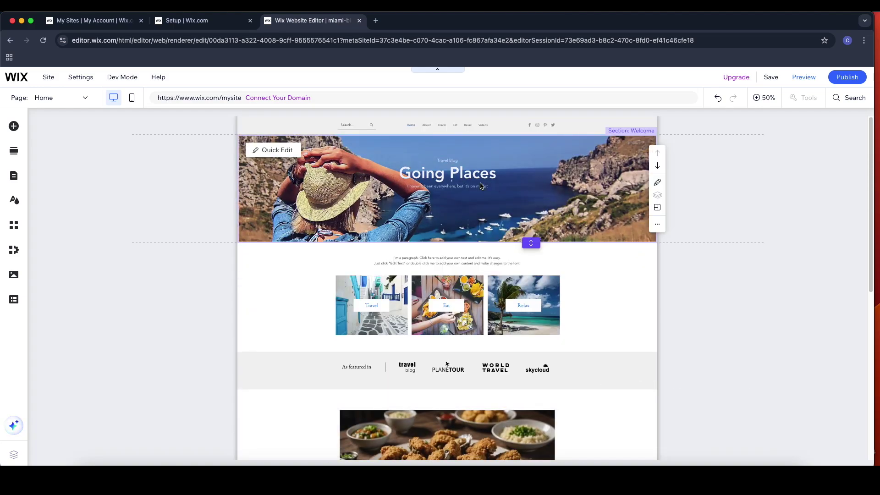
Change the "Travel Blog" line above the welcome section's title to "Miami Blog" at 100% zoom
{"action": "left_click", "coordinate": [757, 98]}
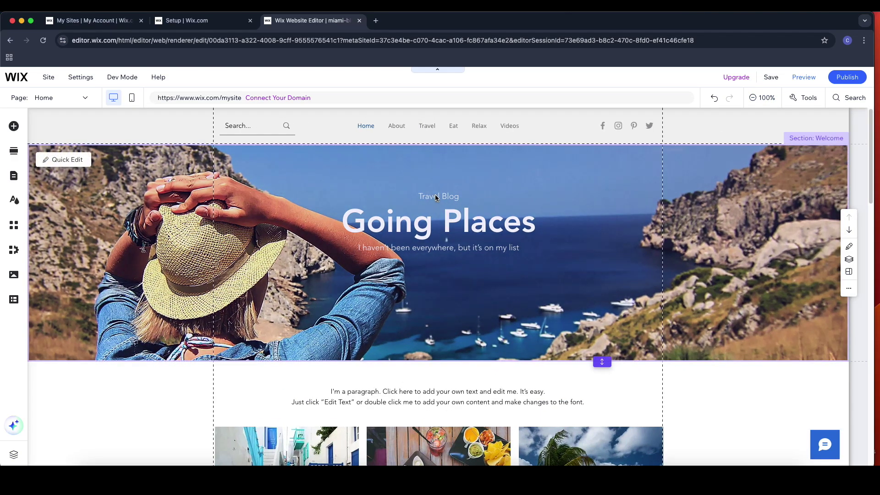
{"action": "left_click", "coordinate": [435, 197]}
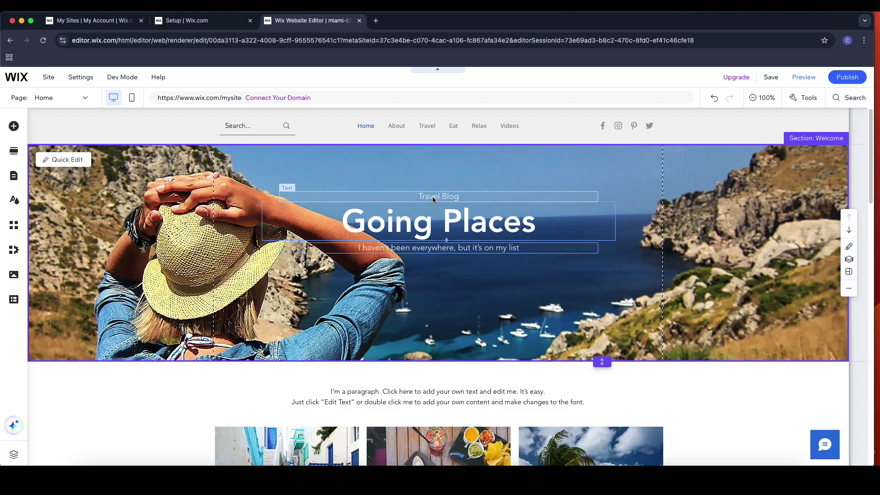
{"action": "left_click", "coordinate": [432, 196]}
{"action": "left_click", "coordinate": [427, 196]}
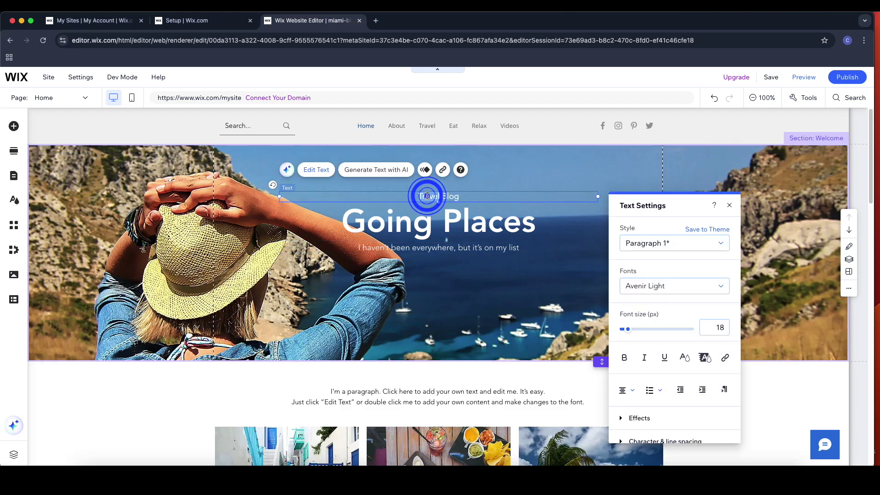
{"action": "double_click", "coordinate": [427, 196]}
{"action": "type", "text": "Miam"}
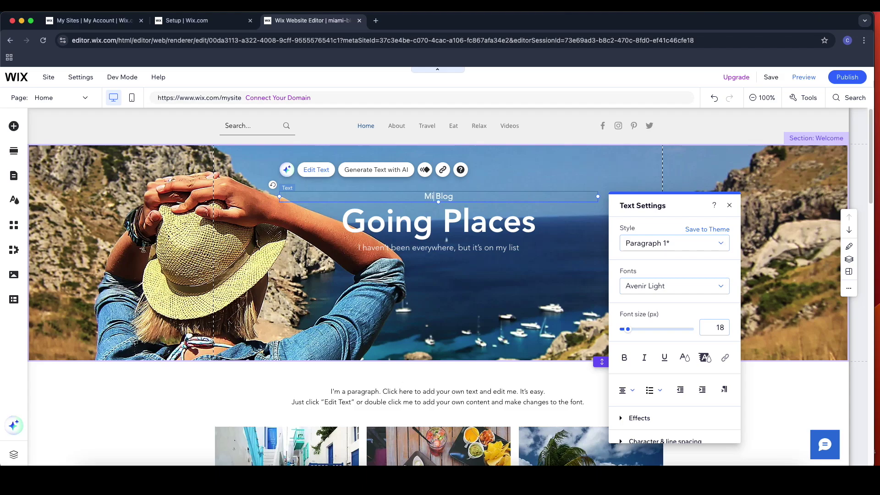
{"action": "type", "text": "i"}
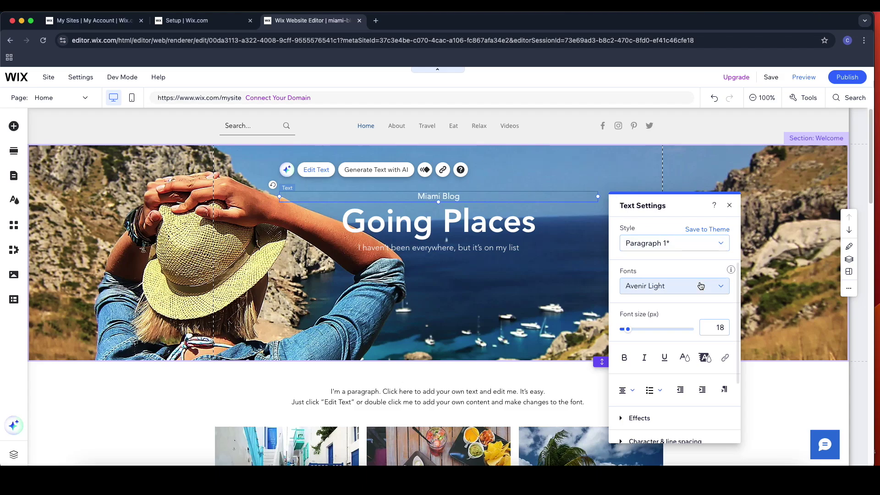
Set the "Miami Blog" text to font size 27 px and bold, and close its text settings
{"action": "left_click_drag", "start_coordinate": [628, 329], "coordinate": [647, 330]}
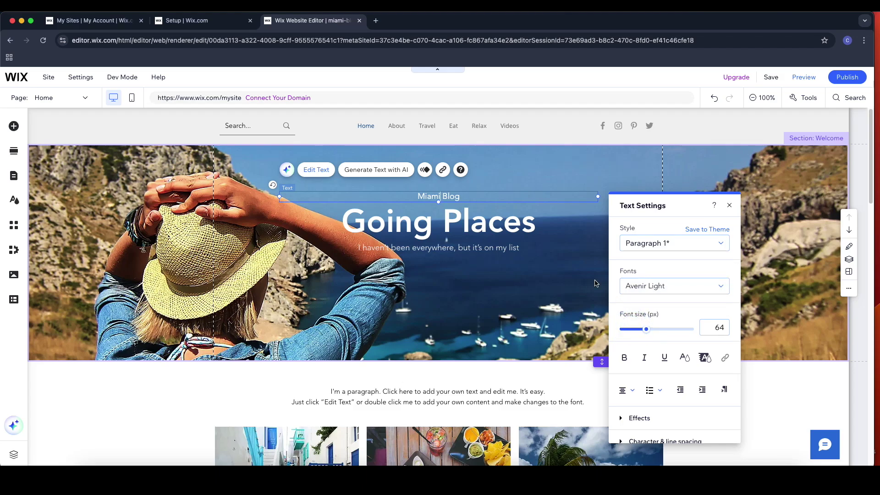
{"action": "triple_click", "coordinate": [460, 193]}
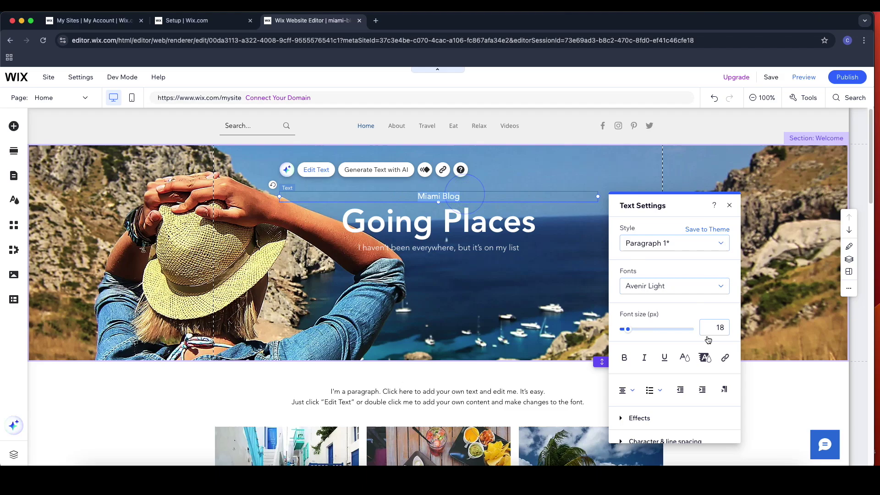
{"action": "left_click_drag", "start_coordinate": [646, 329], "coordinate": [631, 330]}
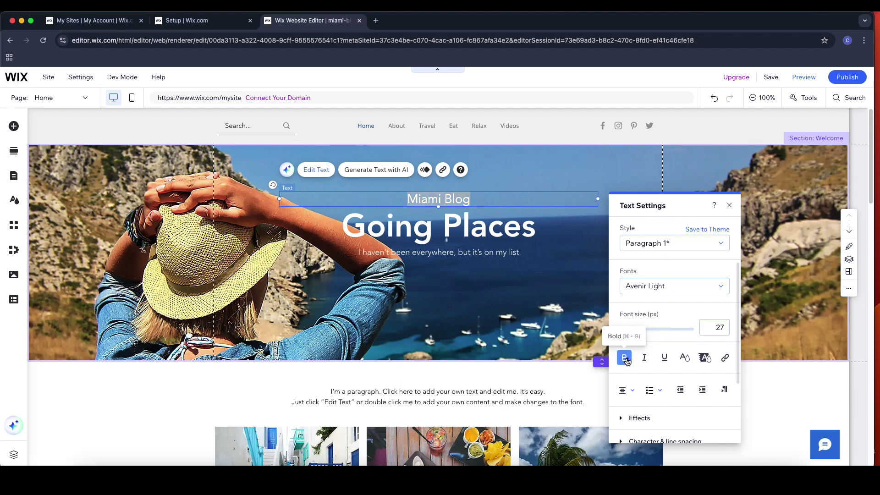
{"action": "left_click", "coordinate": [626, 359]}
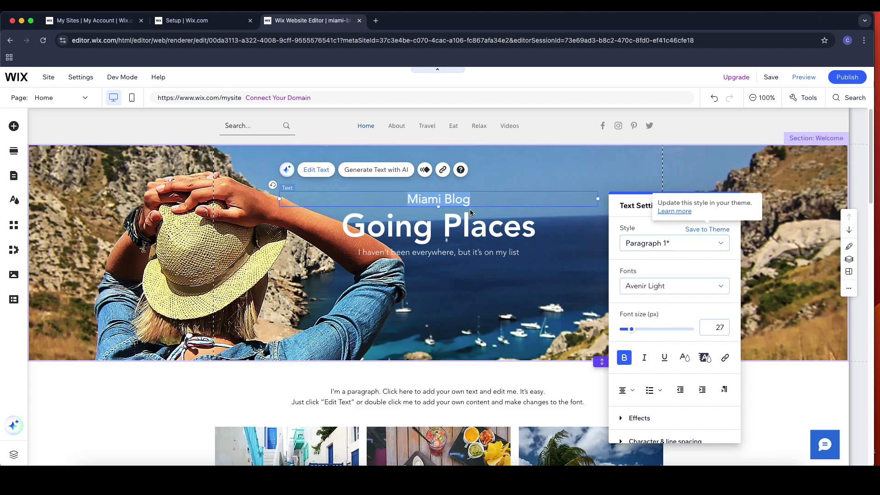
{"action": "left_click", "coordinate": [728, 204]}
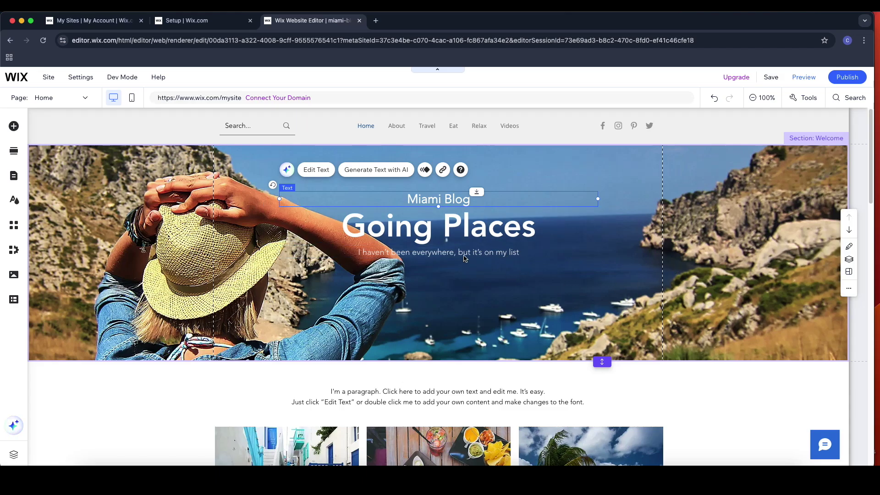
Examine the text settings of the tagline beneath "Going Places" and close them without making changes
{"action": "left_click", "coordinate": [466, 255]}
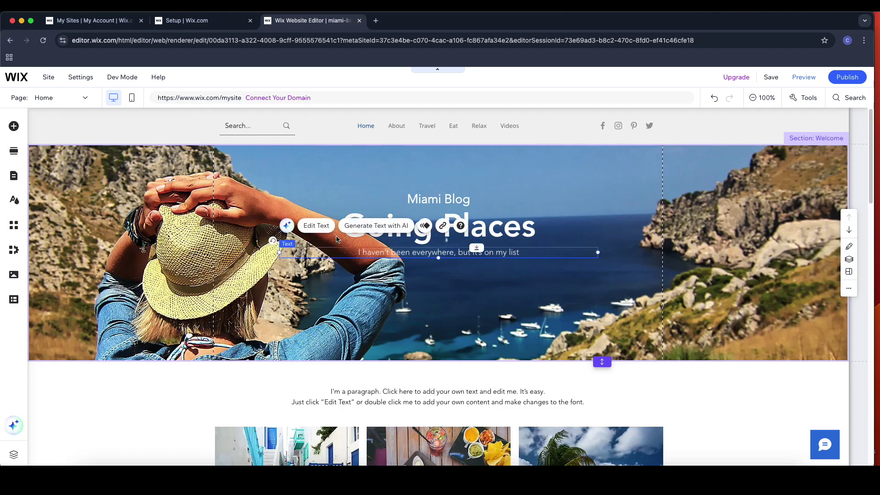
{"action": "left_click", "coordinate": [315, 226]}
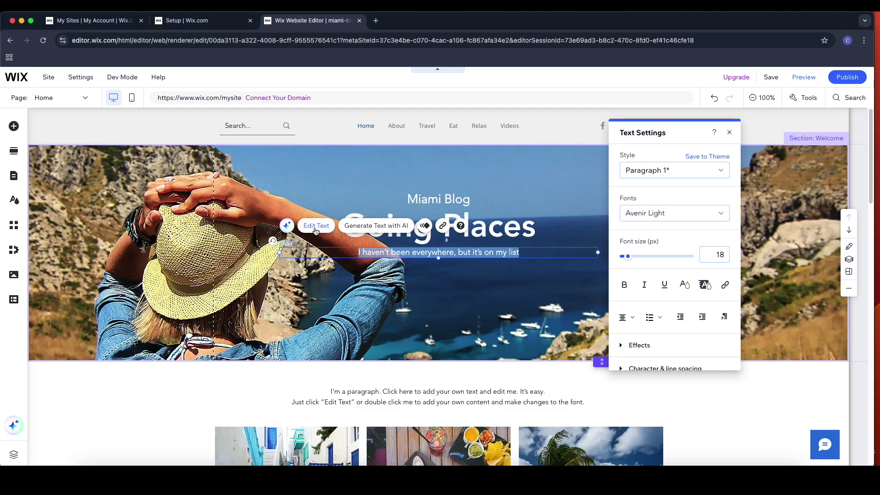
{"action": "scroll", "coordinate": [675, 273], "scroll_direction": "down", "scroll_amount": 3}
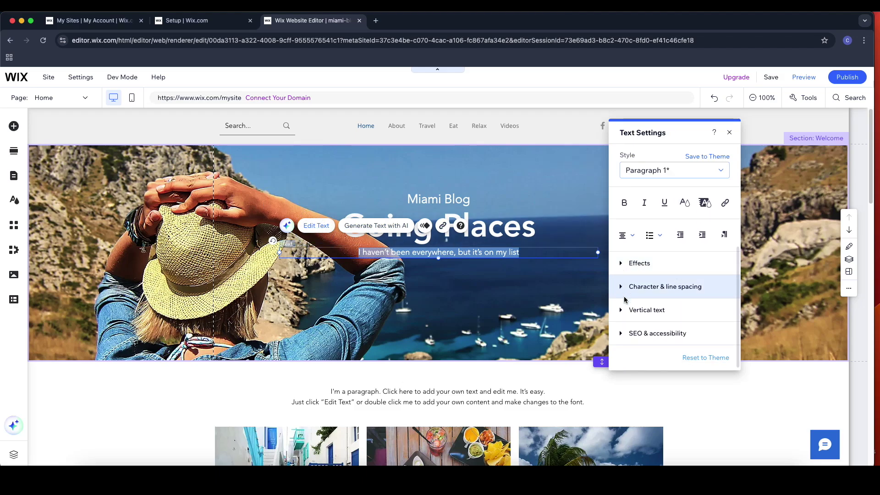
{"action": "left_click", "coordinate": [728, 134]}
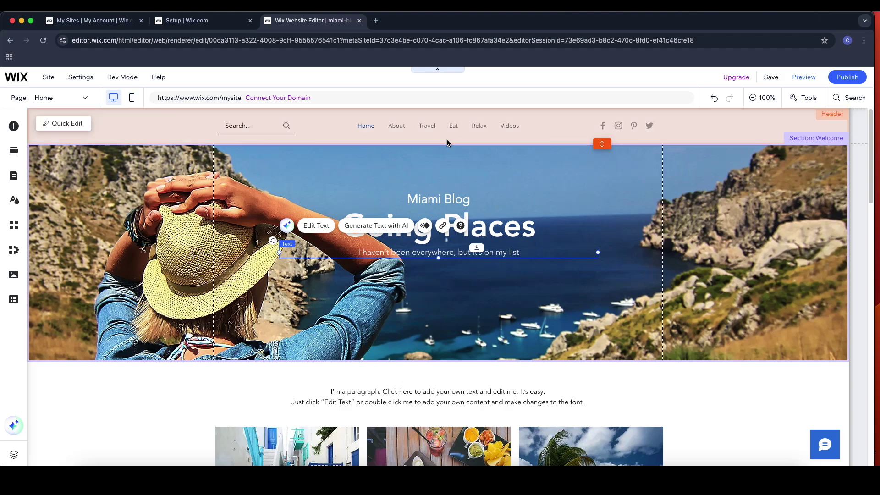
{"action": "left_click", "coordinate": [713, 363]}
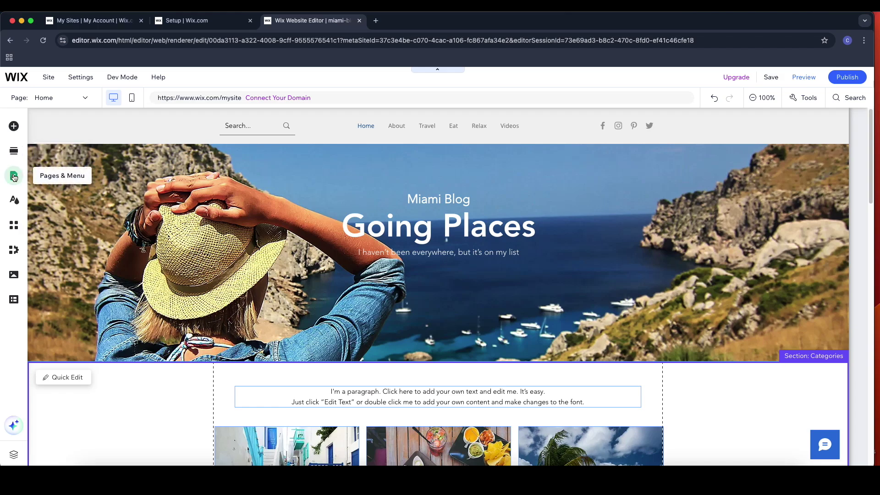
Move the Relax page directly below About in the site menu and show the Blog page in the menu
{"action": "left_click", "coordinate": [14, 177]}
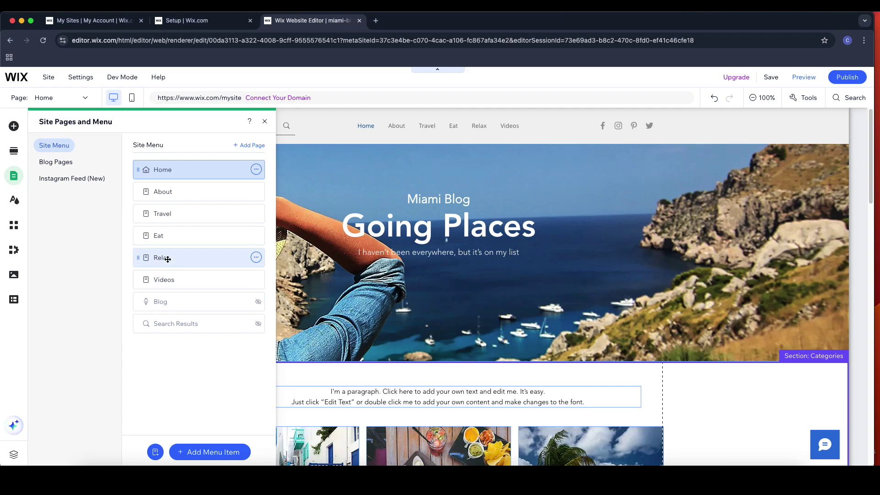
{"action": "left_click_drag", "start_coordinate": [171, 258], "coordinate": [174, 211]}
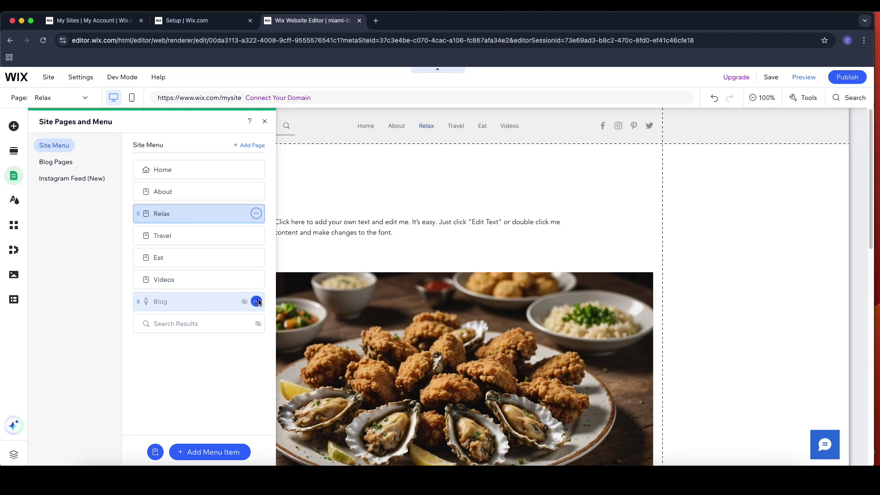
{"action": "left_click", "coordinate": [256, 301]}
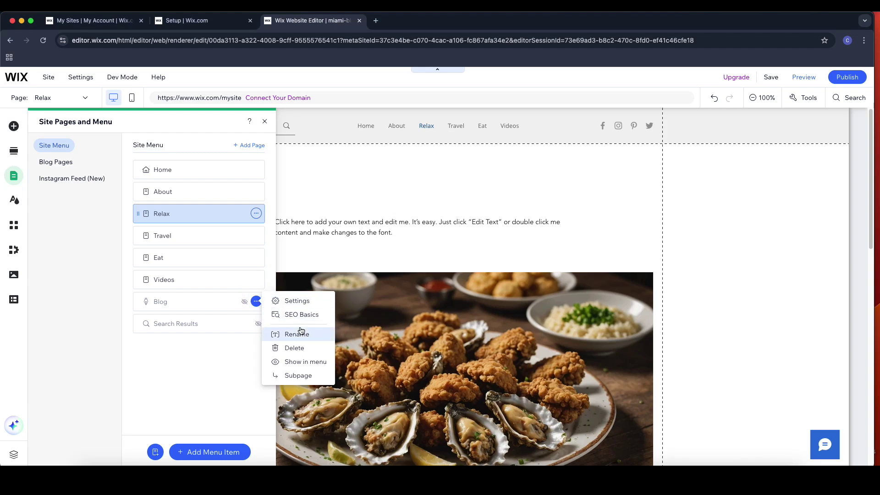
{"action": "left_click", "coordinate": [312, 361]}
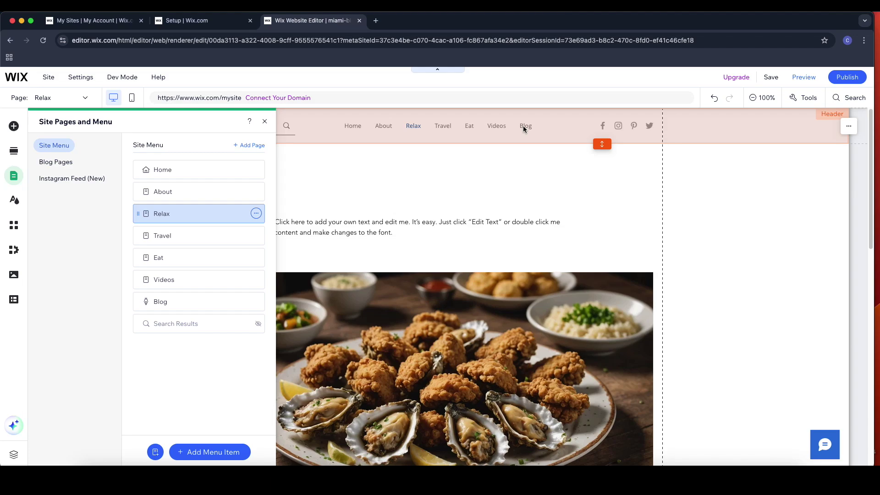
Try hiding the Blog page from the menu in its page settings, and turn the hiding off again
{"action": "left_click", "coordinate": [256, 301]}
{"action": "left_click", "coordinate": [294, 301]}
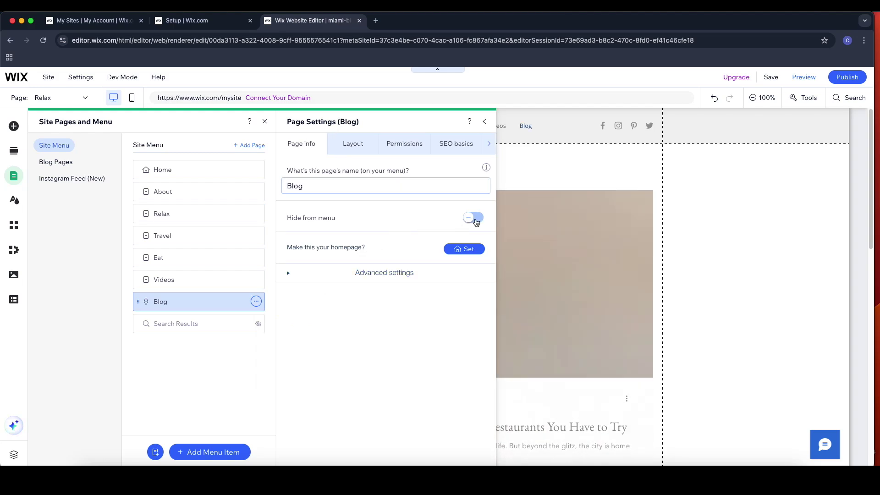
{"action": "left_click", "coordinate": [475, 219]}
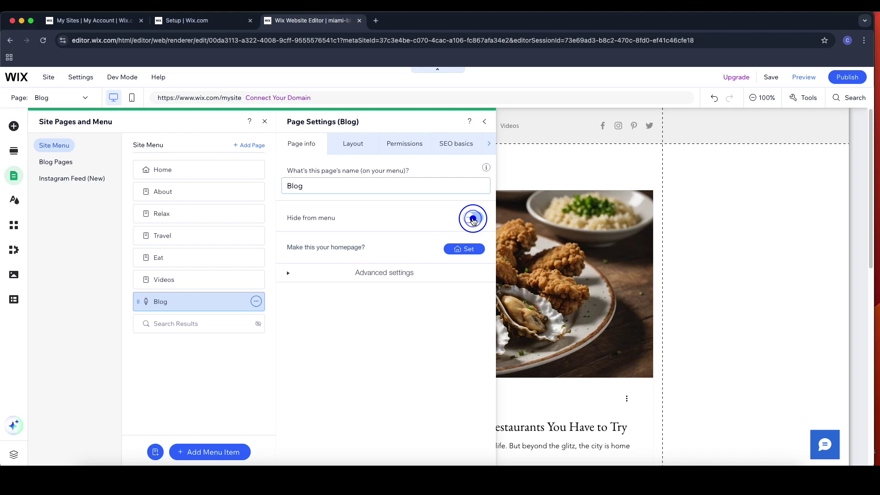
{"action": "left_click", "coordinate": [478, 218]}
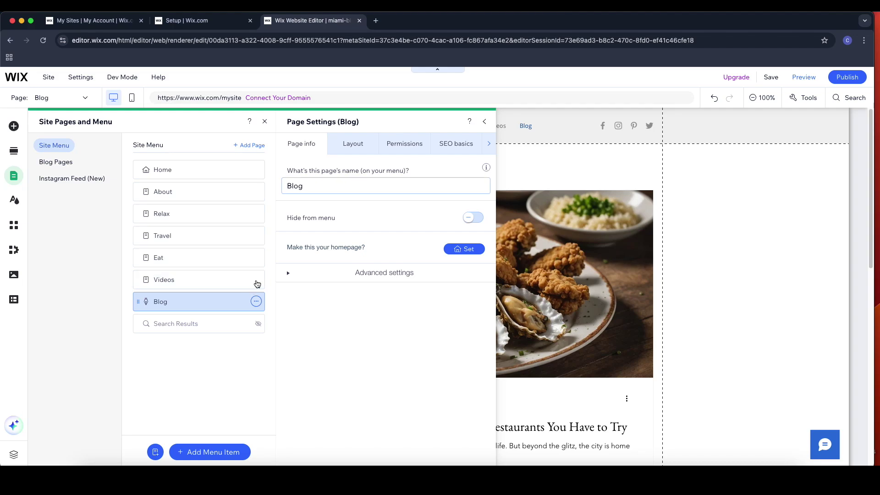
Delete the Videos page from the site and confirm the deletion
{"action": "left_click", "coordinate": [255, 279]}
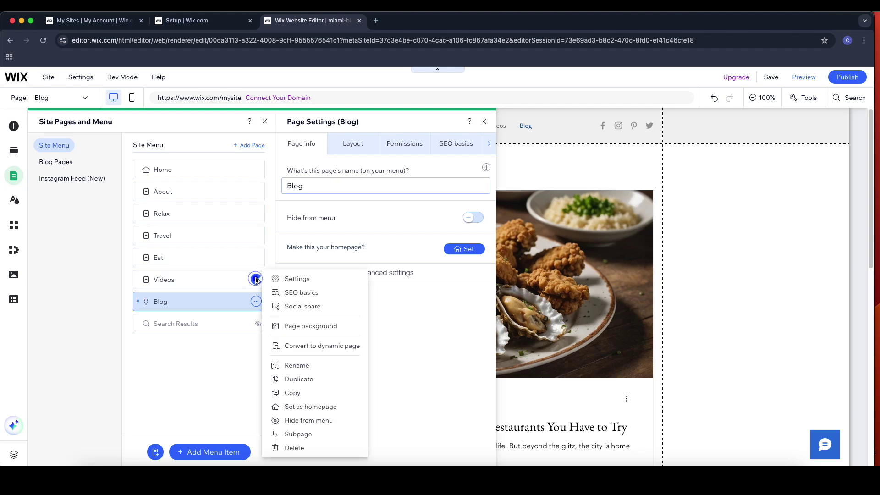
{"action": "left_click", "coordinate": [297, 447]}
{"action": "left_click", "coordinate": [543, 304]}
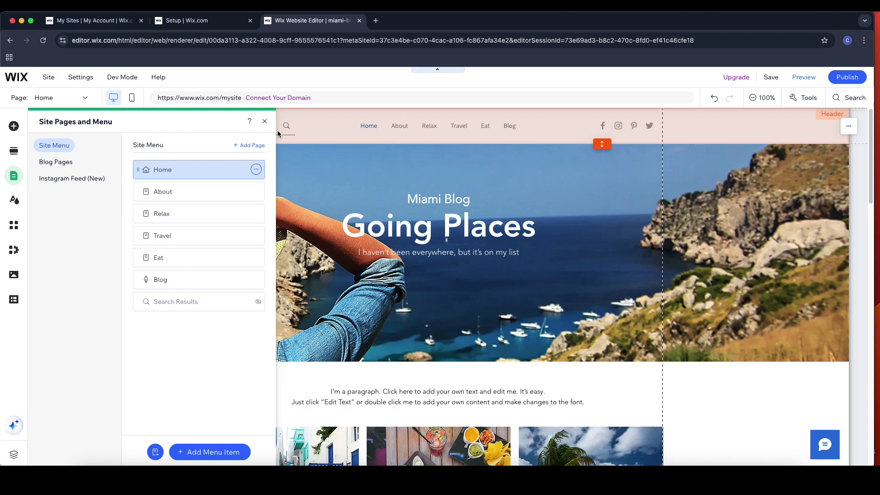
Open the Post page from the blog pages, close the pages overview and view the published Miami restaurants post
{"action": "left_click", "coordinate": [61, 164]}
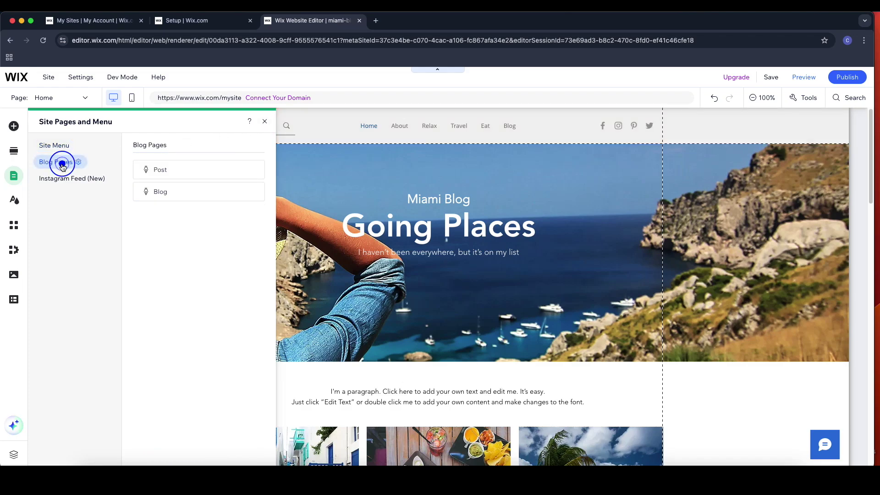
{"action": "left_click", "coordinate": [222, 172]}
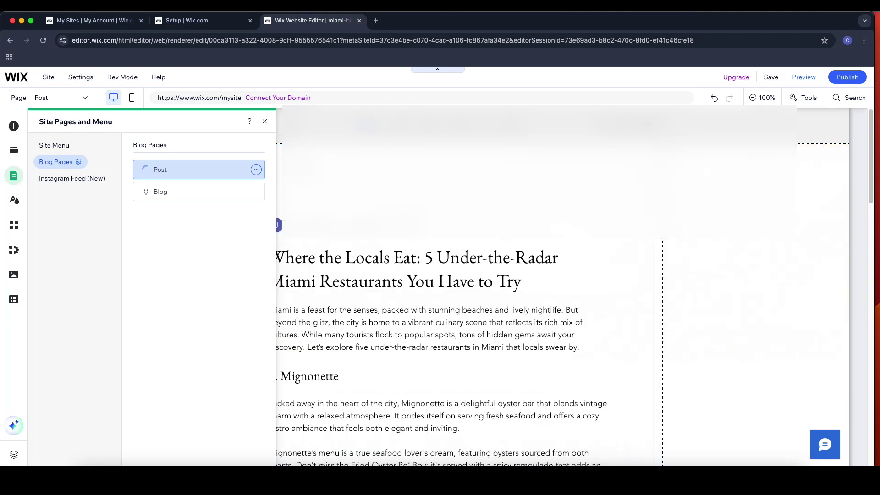
{"action": "left_click", "coordinate": [264, 123]}
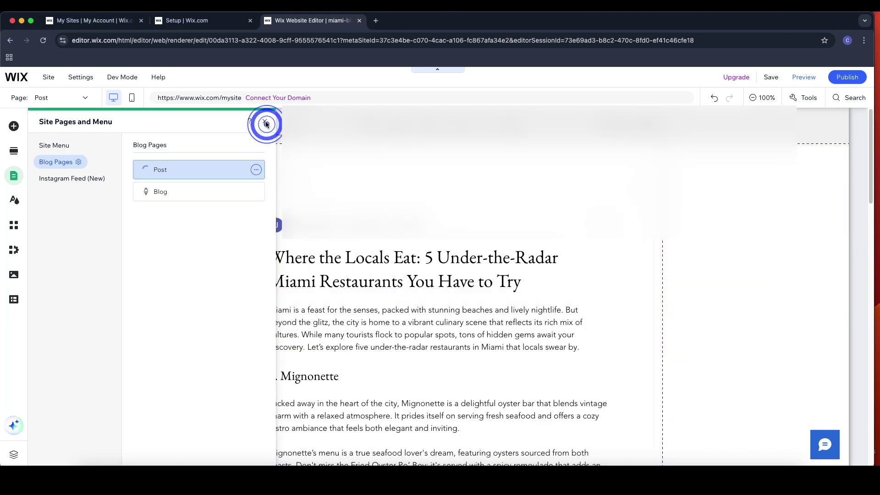
{"action": "left_click", "coordinate": [265, 122]}
{"action": "left_click", "coordinate": [265, 123]}
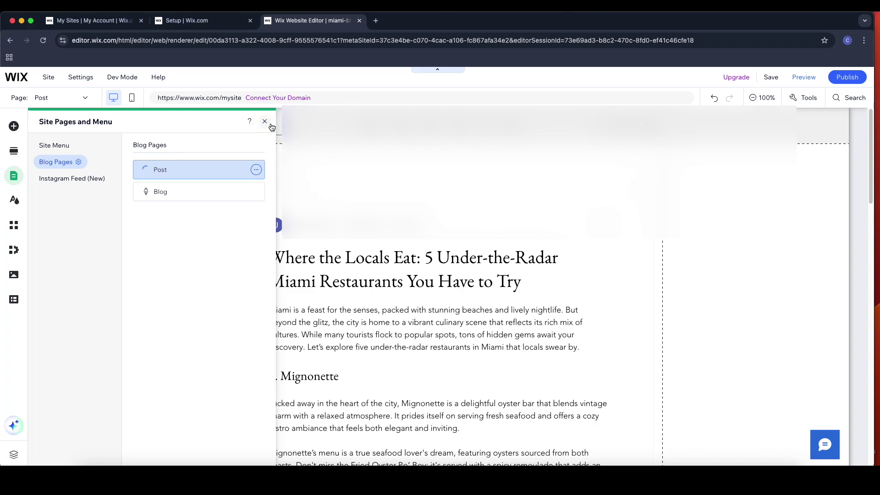
{"action": "left_click", "coordinate": [265, 124]}
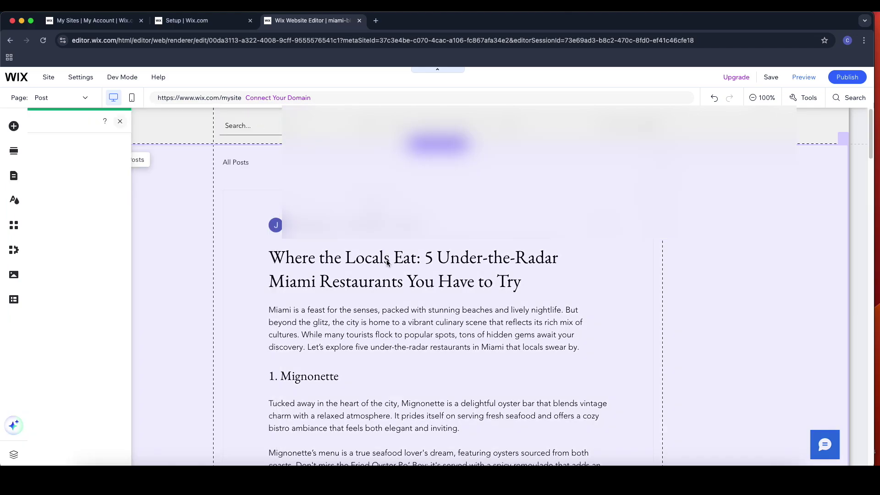
{"action": "scroll", "coordinate": [387, 326], "scroll_direction": "down", "scroll_amount": 2}
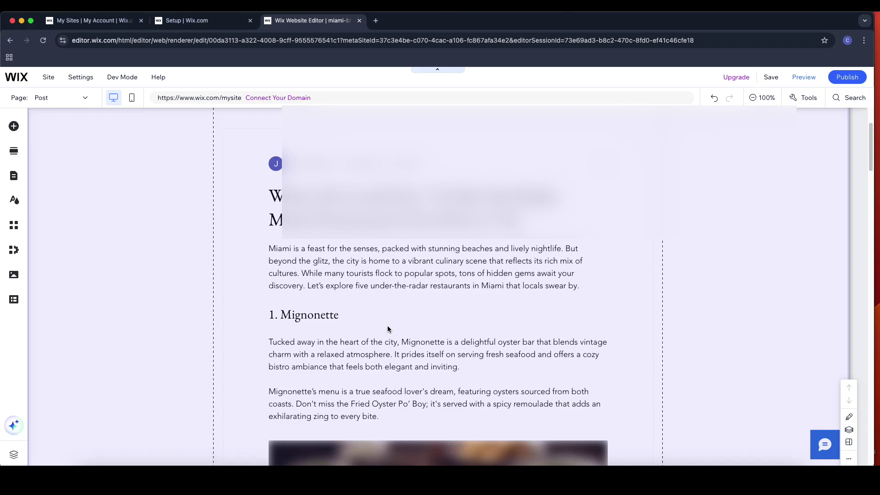
Open the settings of the Post page and review its display and design options
{"action": "scroll", "coordinate": [387, 325], "scroll_direction": "down", "scroll_amount": 2}
{"action": "left_click", "coordinate": [363, 306]}
{"action": "left_click", "coordinate": [339, 276]}
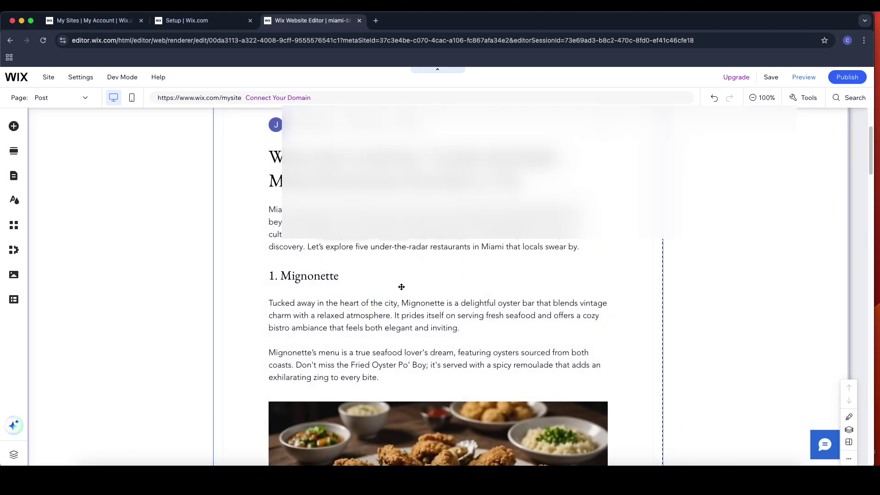
{"action": "scroll", "coordinate": [401, 287], "scroll_direction": "down", "scroll_amount": 5}
{"action": "scroll", "coordinate": [395, 243], "scroll_direction": "up", "scroll_amount": 3}
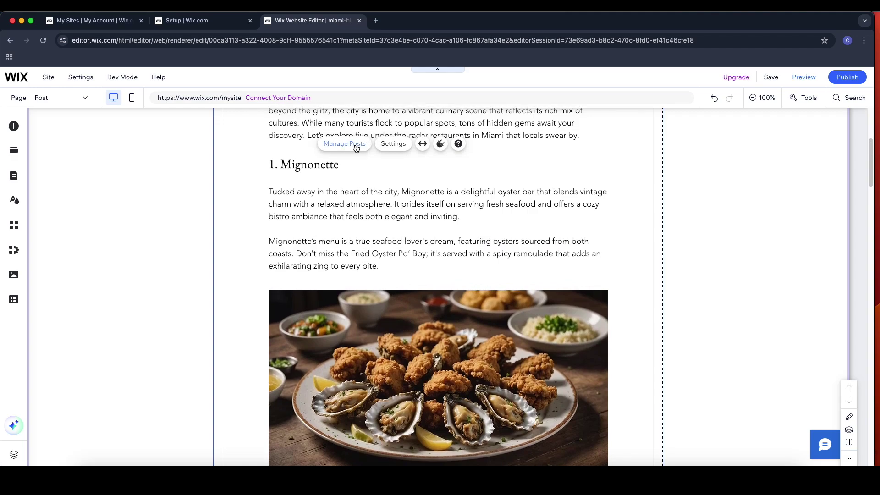
{"action": "left_click", "coordinate": [402, 145]}
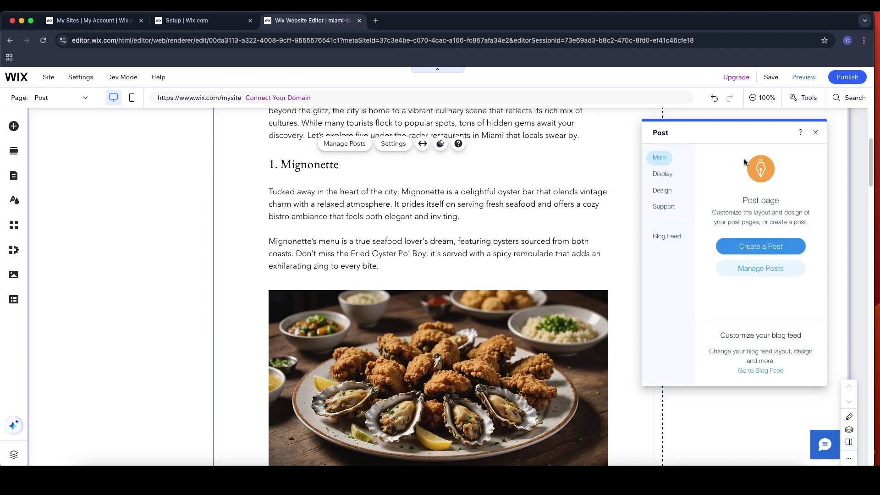
{"action": "left_click", "coordinate": [666, 179]}
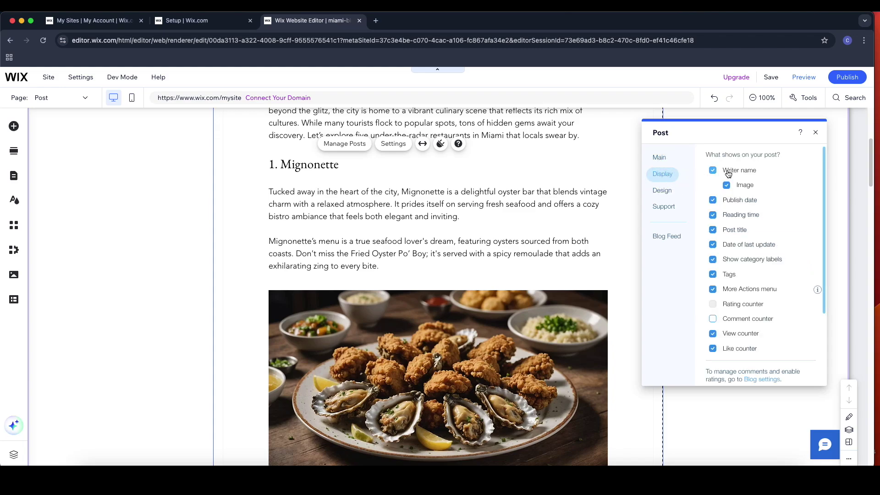
{"action": "scroll", "coordinate": [552, 181], "scroll_direction": "up", "scroll_amount": 3}
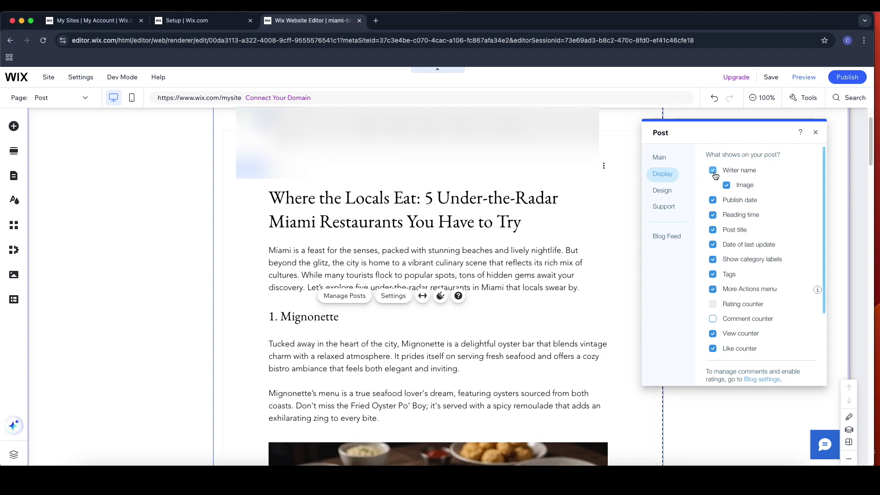
{"action": "left_click", "coordinate": [663, 191]}
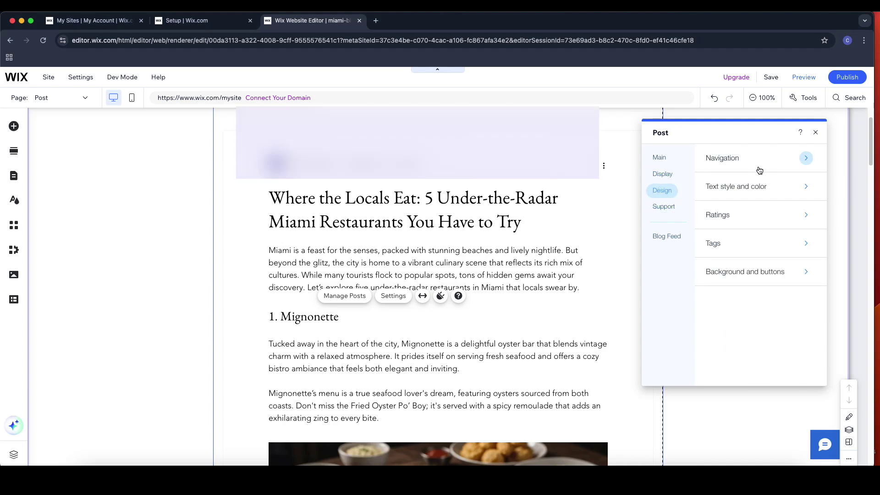
{"action": "left_click", "coordinate": [666, 161]}
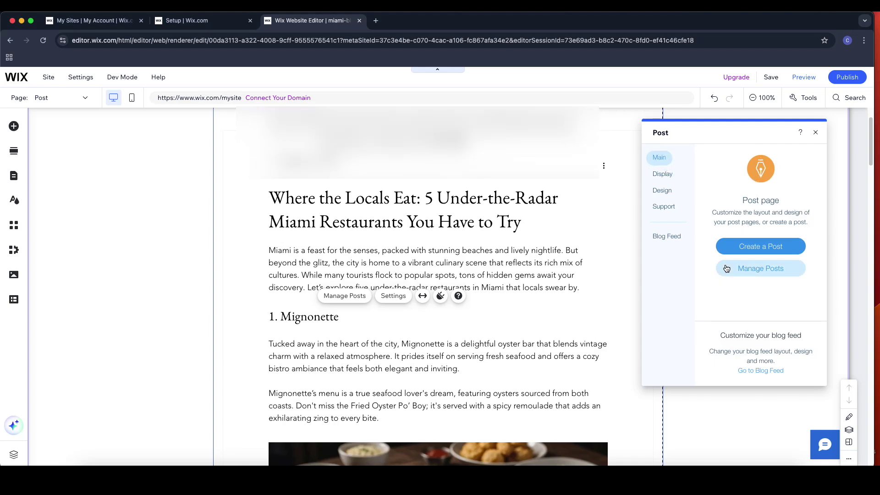
Look through the Miami restaurants post and check the list of blog pages
{"action": "scroll", "coordinate": [553, 258], "scroll_direction": "down", "scroll_amount": 15}
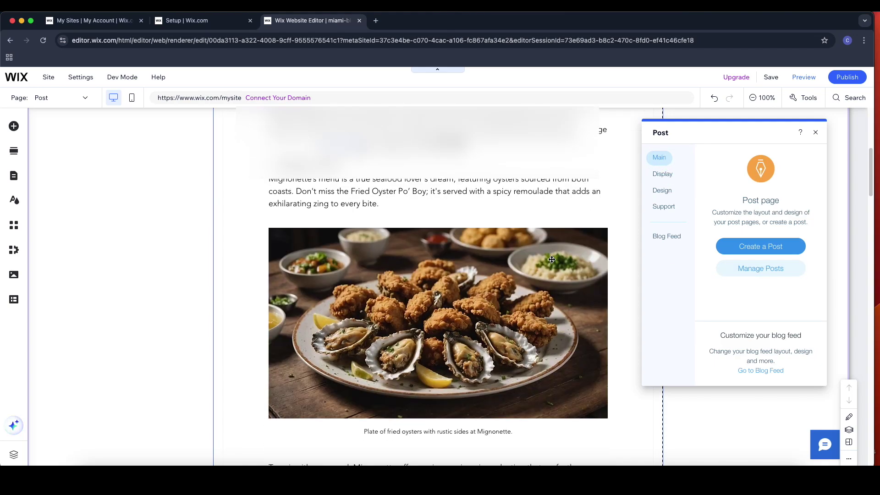
{"action": "scroll", "coordinate": [552, 259], "scroll_direction": "down", "scroll_amount": 10}
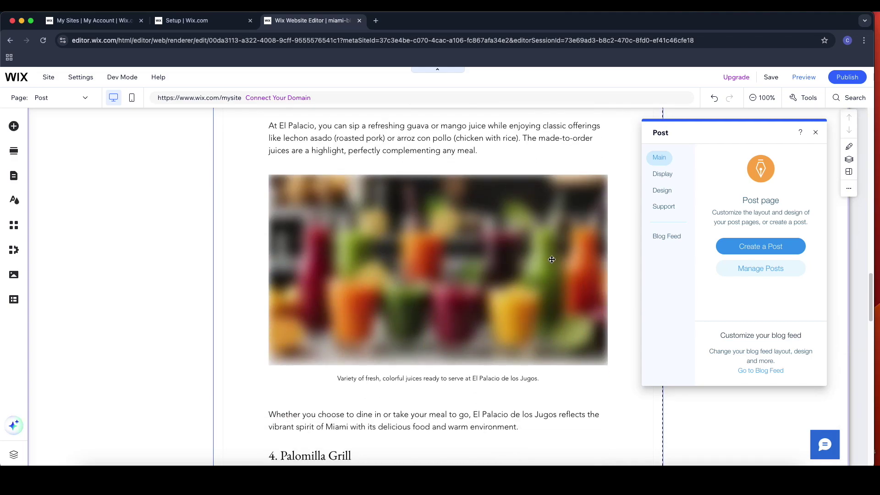
{"action": "scroll", "coordinate": [552, 260], "scroll_direction": "up", "scroll_amount": 20}
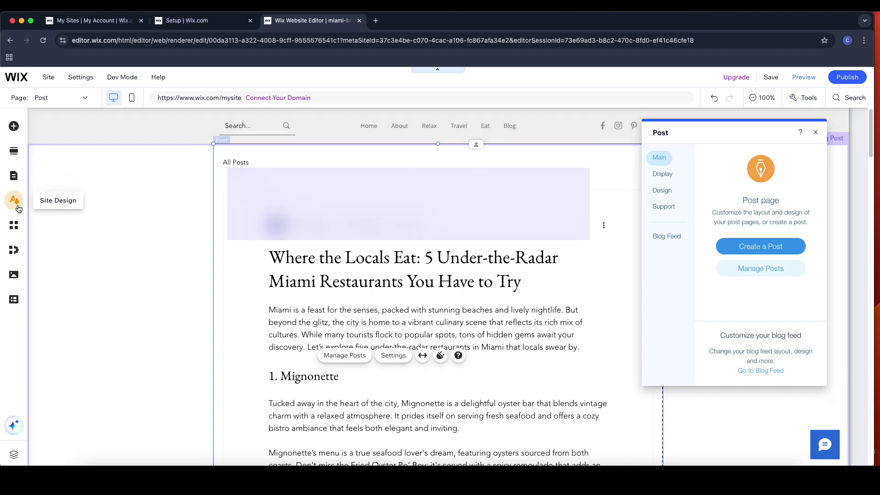
{"action": "left_click", "coordinate": [15, 176]}
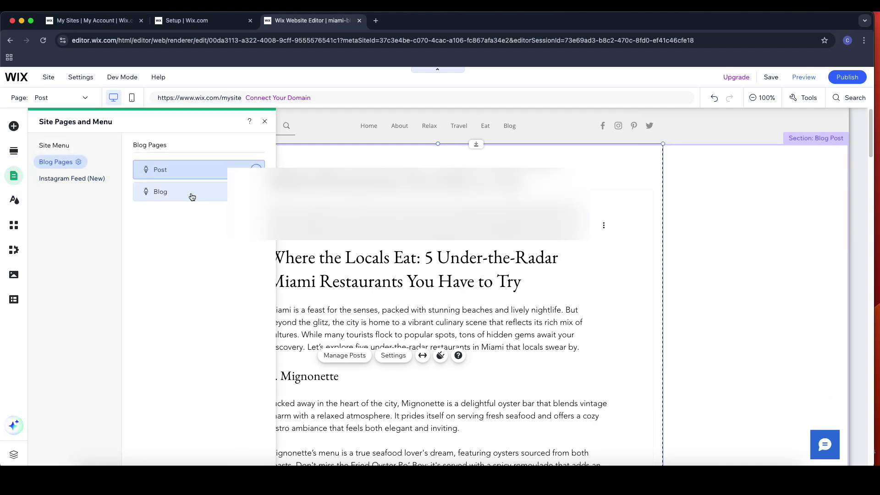
{"action": "left_click", "coordinate": [265, 121]}
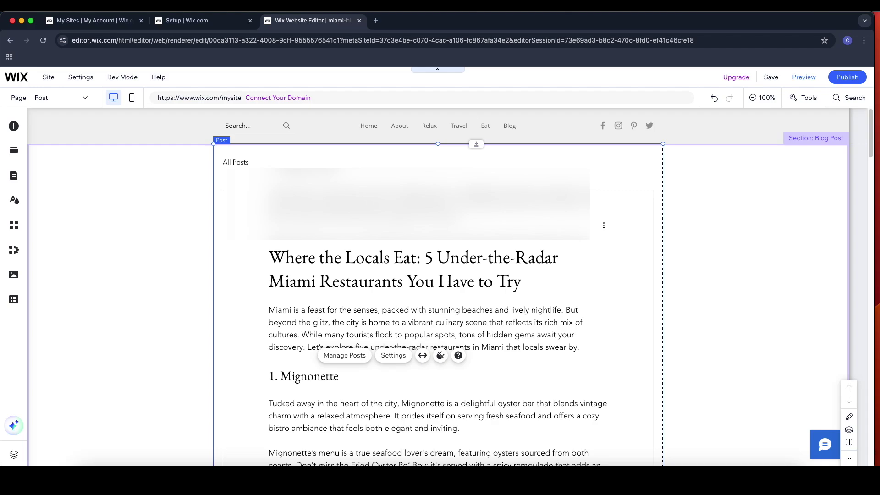
Open the Home page from the site menu list and close the pages overview
{"action": "left_click", "coordinate": [17, 177]}
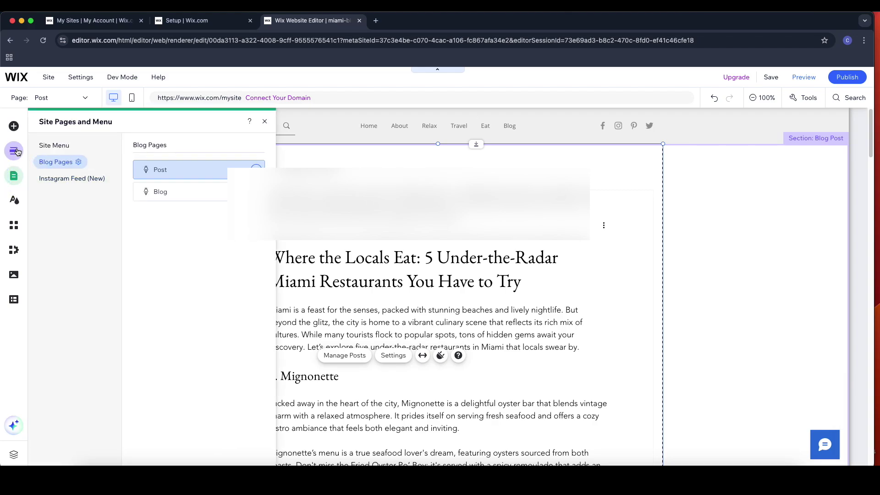
{"action": "left_click", "coordinate": [57, 144]}
{"action": "left_click", "coordinate": [183, 170]}
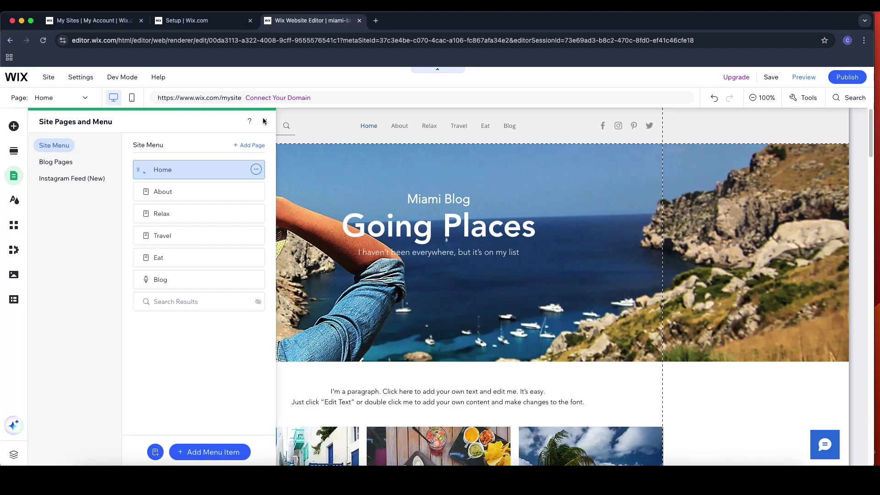
{"action": "left_click", "coordinate": [266, 120]}
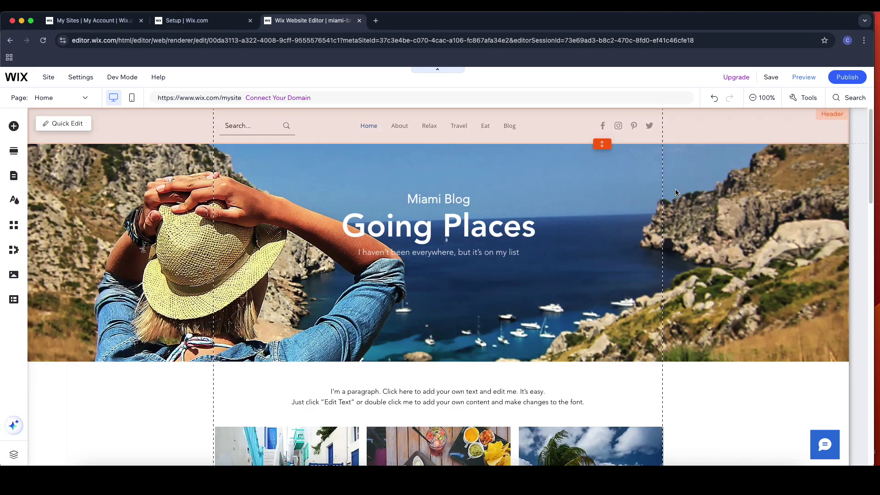
Review the Home page's sections, from the category images and press logos to the blog feed and footer
{"action": "scroll", "coordinate": [698, 232], "scroll_direction": "down", "scroll_amount": 15}
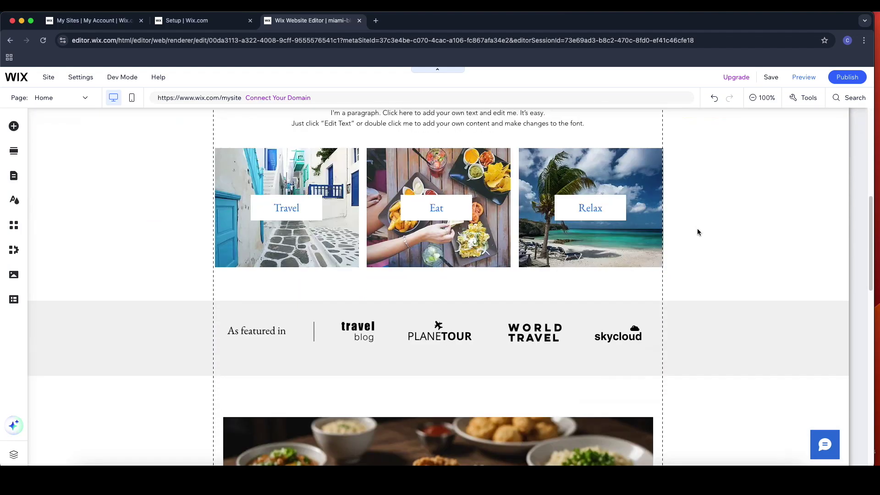
{"action": "scroll", "coordinate": [697, 232], "scroll_direction": "up", "scroll_amount": 5}
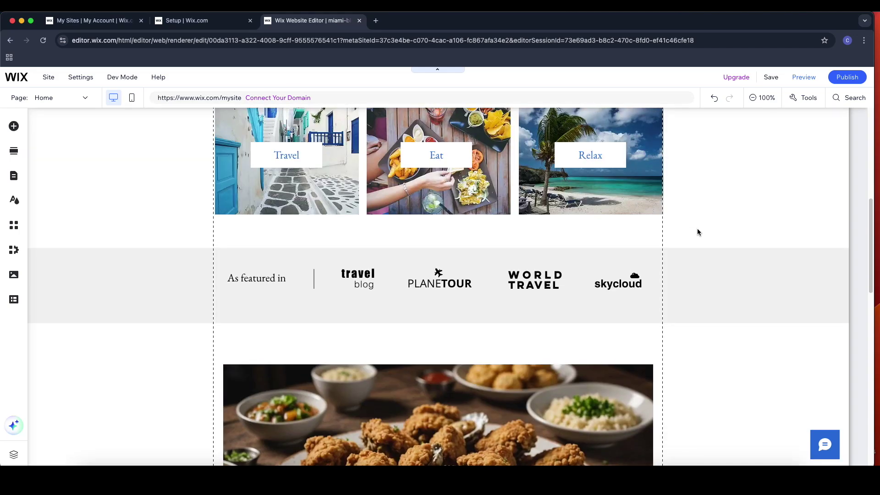
{"action": "scroll", "coordinate": [536, 315], "scroll_direction": "down", "scroll_amount": 10}
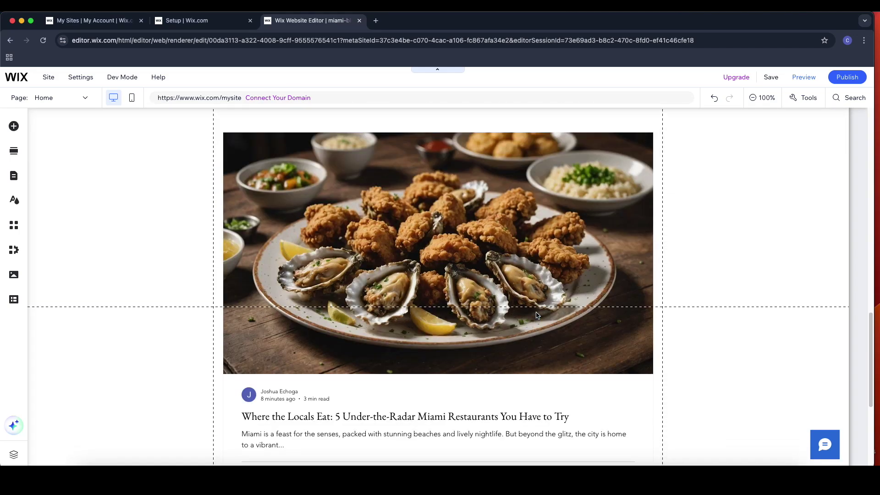
{"action": "scroll", "coordinate": [536, 315], "scroll_direction": "down", "scroll_amount": 1}
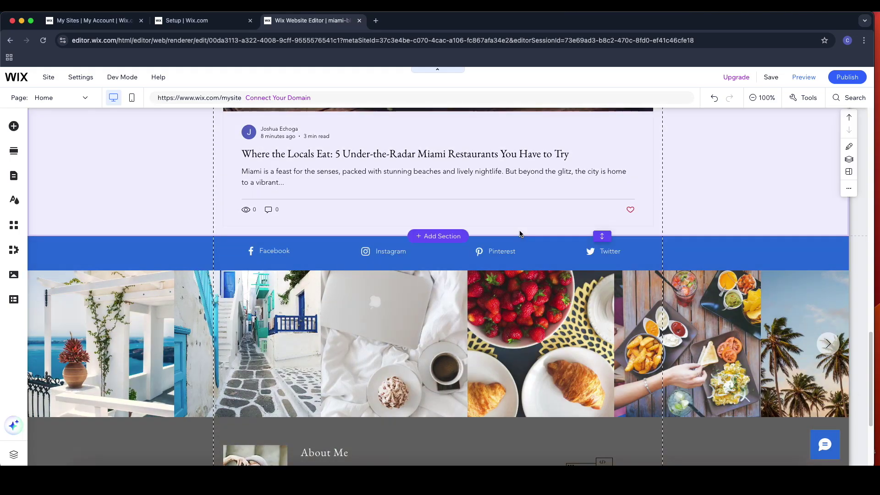
{"action": "scroll", "coordinate": [520, 234], "scroll_direction": "down", "scroll_amount": 2}
{"action": "scroll", "coordinate": [519, 233], "scroll_direction": "down", "scroll_amount": 4}
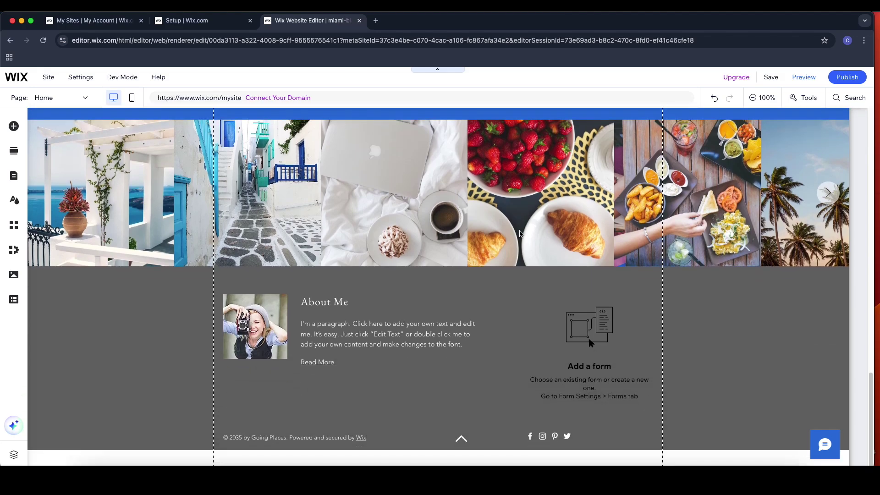
{"action": "scroll", "coordinate": [520, 234], "scroll_direction": "up", "scroll_amount": 15}
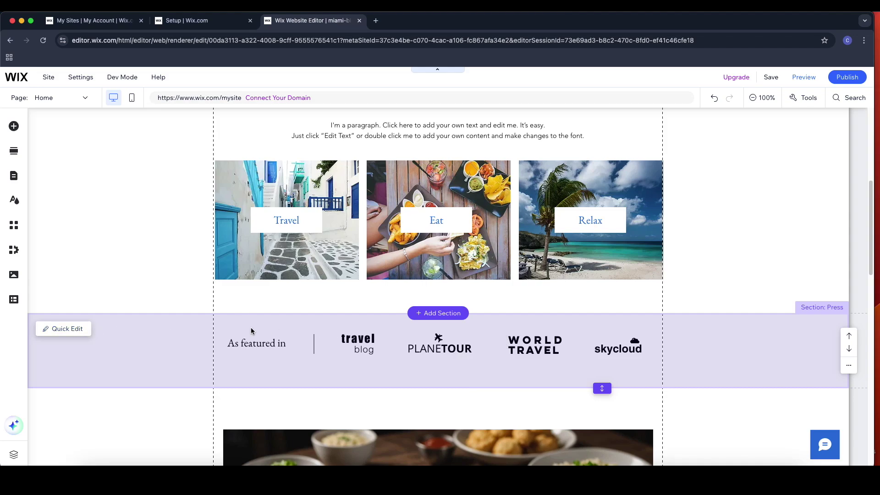
Replace the airplane vector art above PLANETOUR in the Press section with the nested-diamond shape, searching Wix media for "logo", and leave quick editing
{"action": "left_click", "coordinate": [86, 330]}
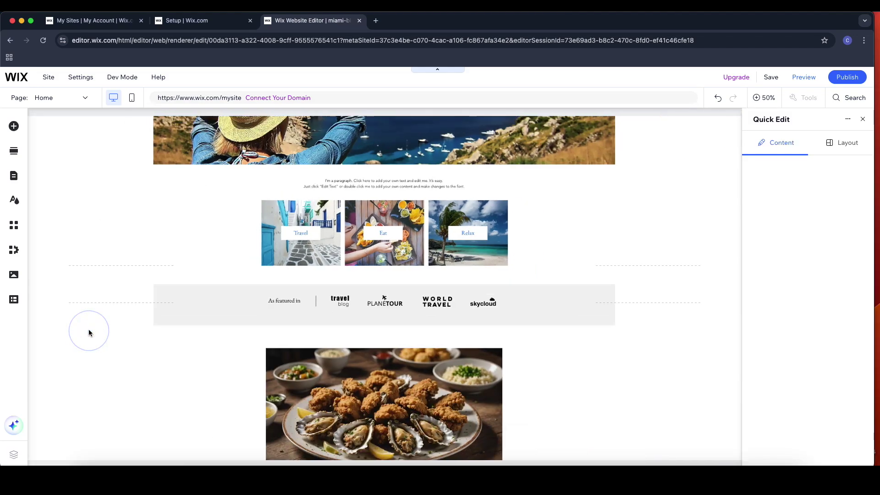
{"action": "scroll", "coordinate": [773, 226], "scroll_direction": "down", "scroll_amount": 5}
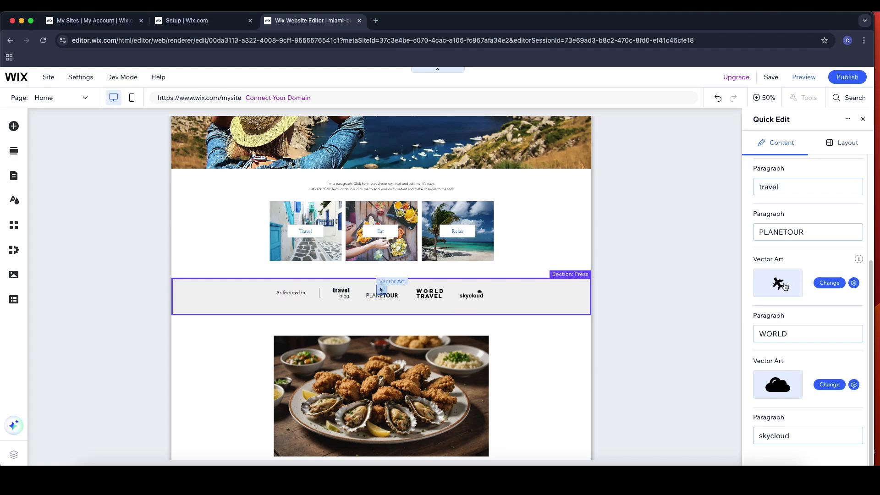
{"action": "left_click", "coordinate": [829, 284]}
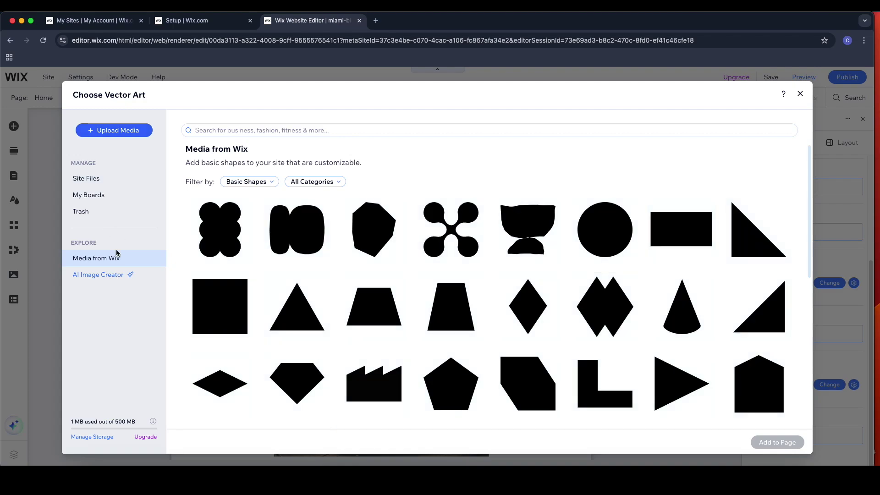
{"action": "left_click", "coordinate": [114, 259]}
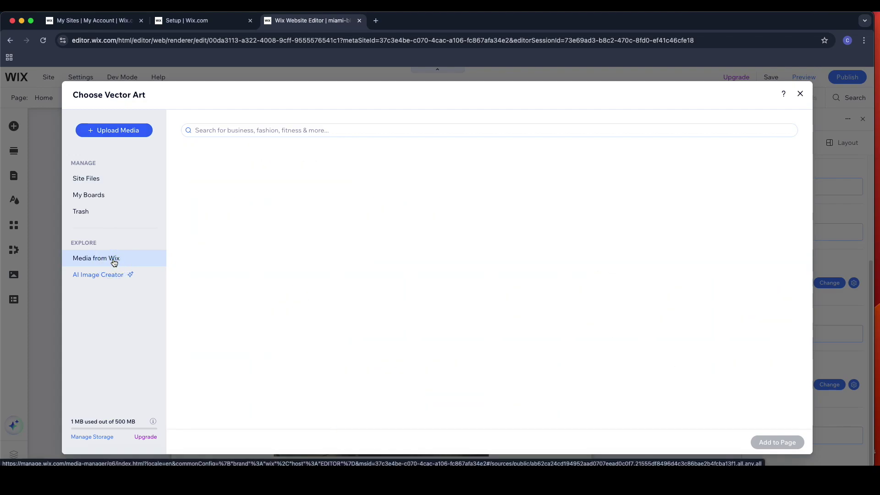
{"action": "left_click", "coordinate": [405, 130]}
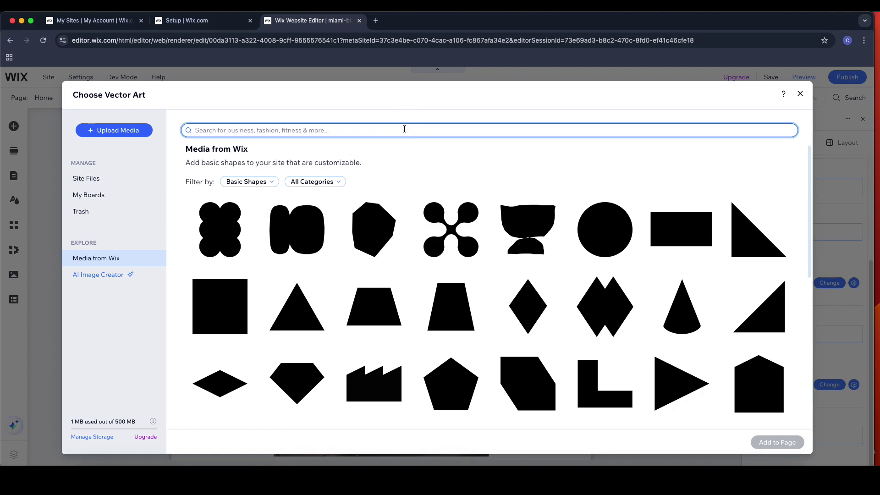
{"action": "type", "text": "logo"}
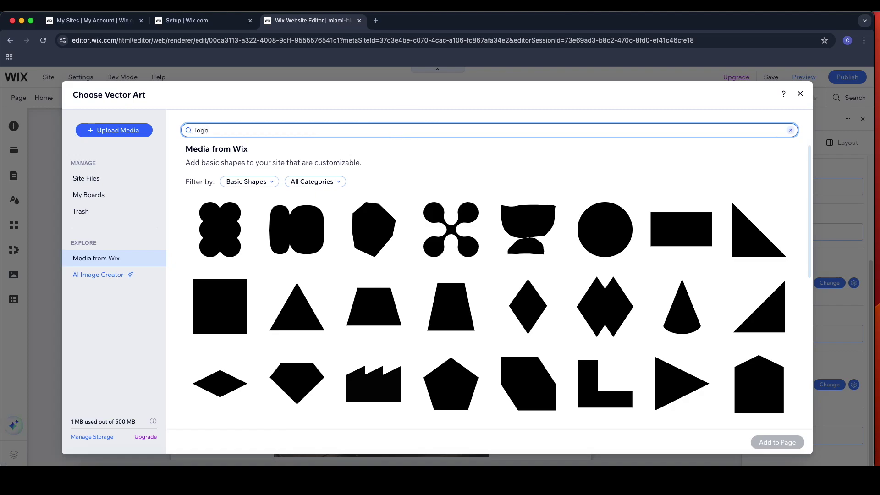
{"action": "key", "text": "Return"}
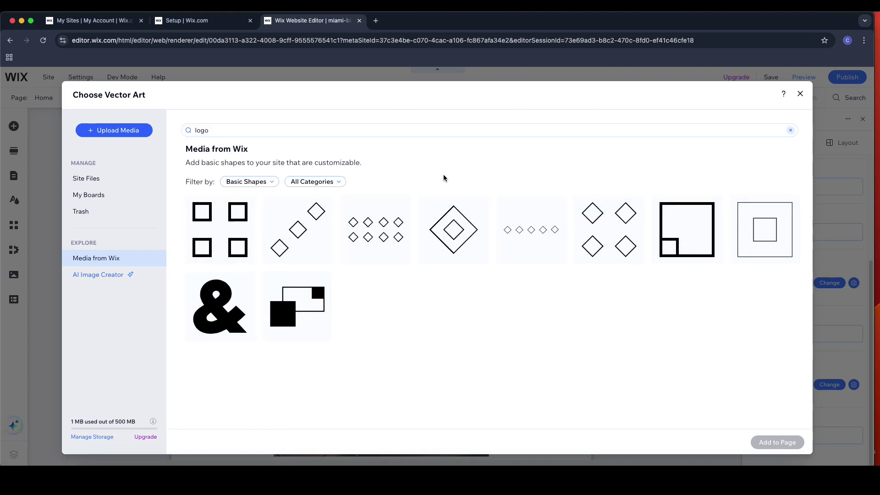
{"action": "left_click", "coordinate": [449, 230]}
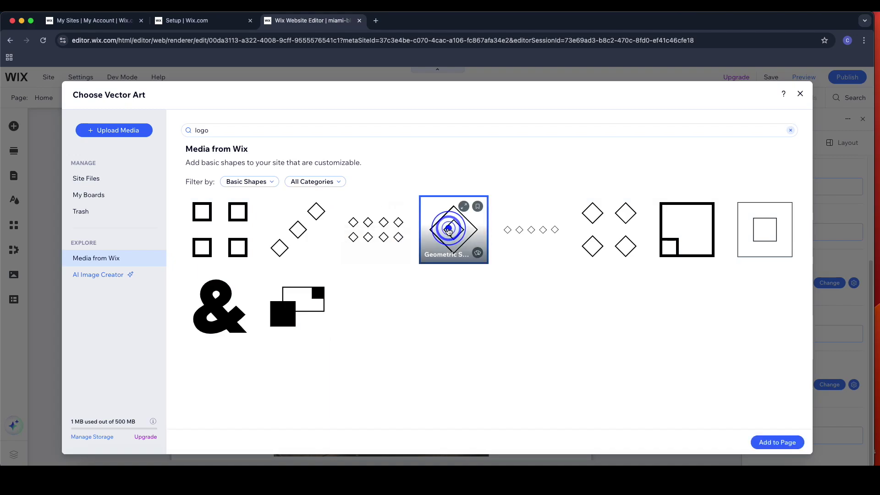
{"action": "left_click", "coordinate": [774, 443]}
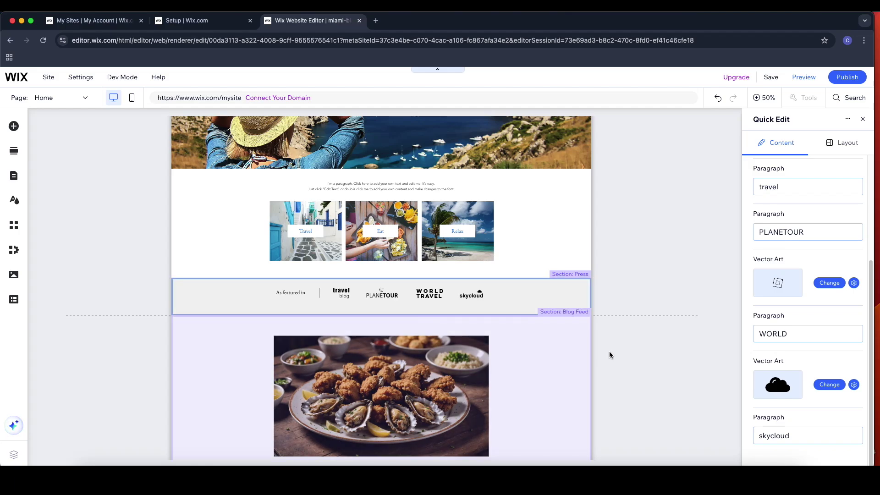
{"action": "scroll", "coordinate": [609, 354], "scroll_direction": "down", "scroll_amount": 5}
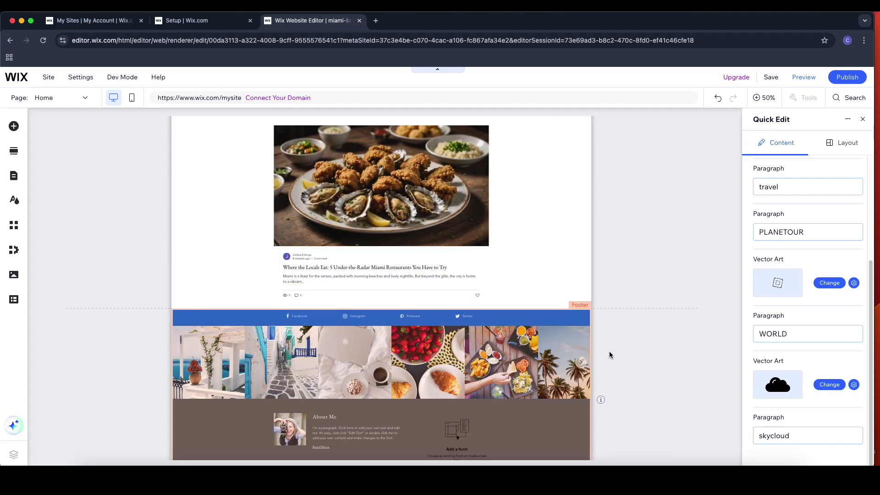
{"action": "scroll", "coordinate": [609, 354], "scroll_direction": "up", "scroll_amount": 6}
{"action": "left_click", "coordinate": [609, 354]}
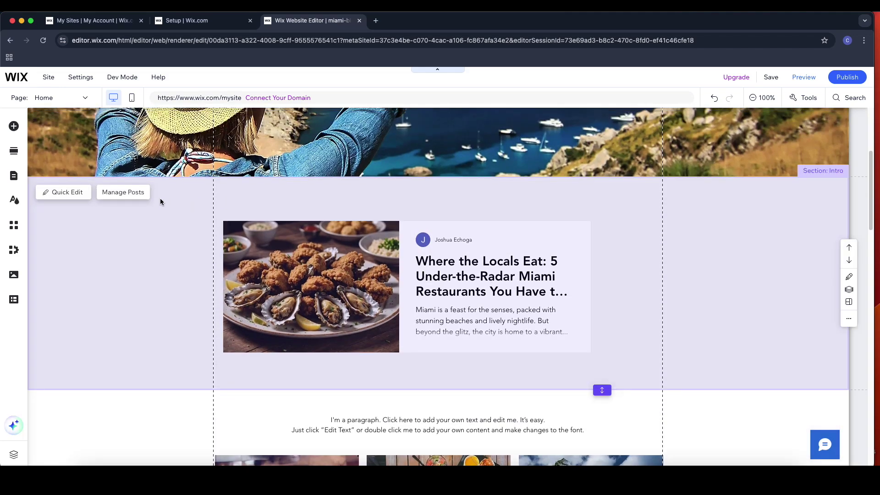
Start a new blog post from the Intro section's post management and open the AI creation tools
{"action": "left_click", "coordinate": [136, 195]}
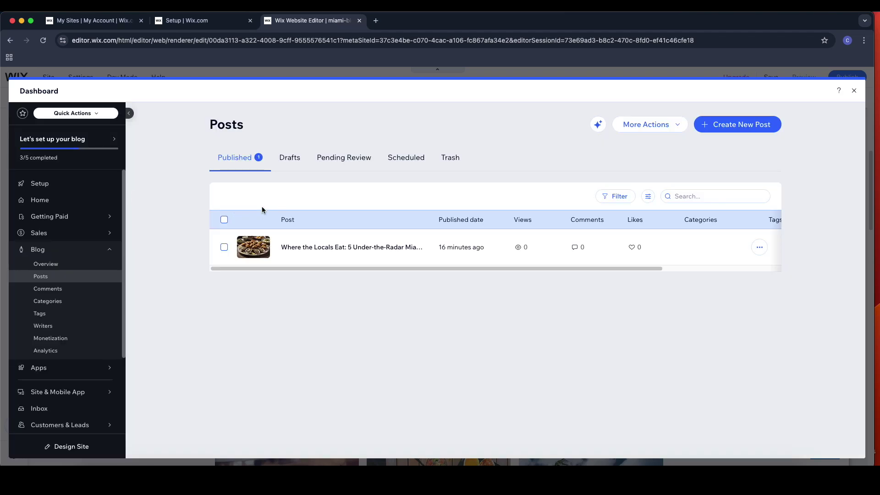
{"action": "left_click", "coordinate": [744, 126]}
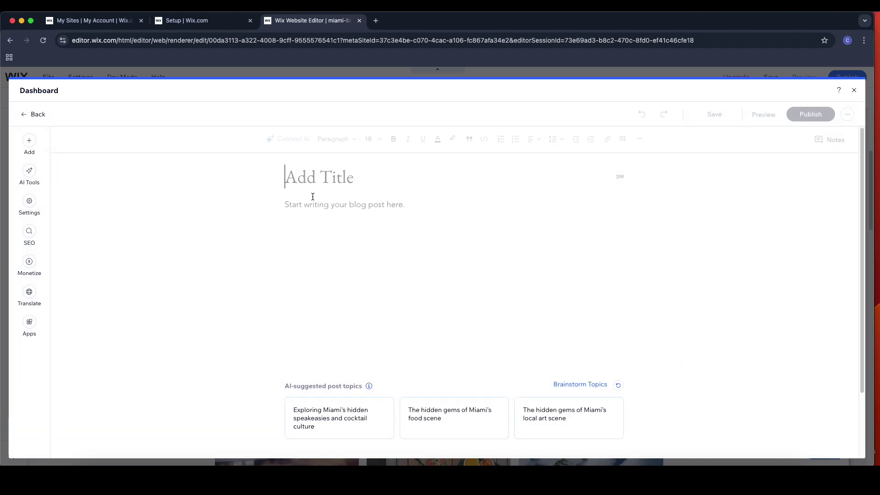
{"action": "left_click", "coordinate": [33, 177]}
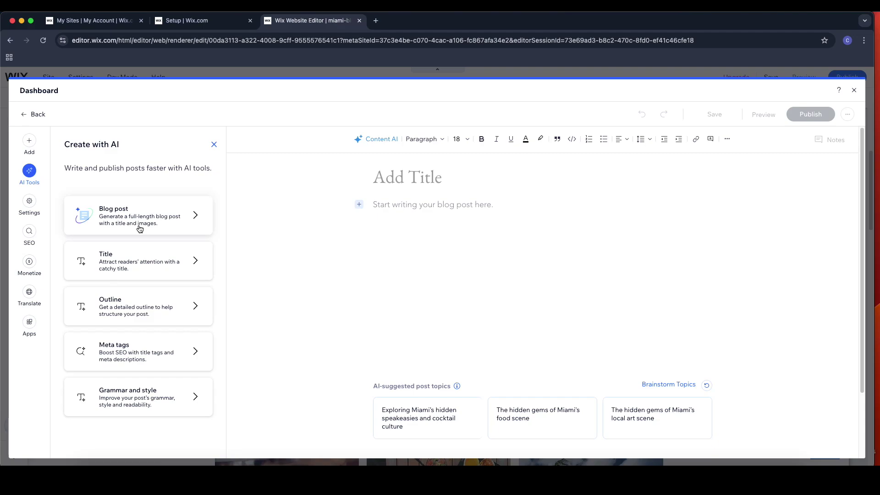
Close the new blog post in the dashboard and switch the Home page to preview mode
{"action": "left_click", "coordinate": [855, 91]}
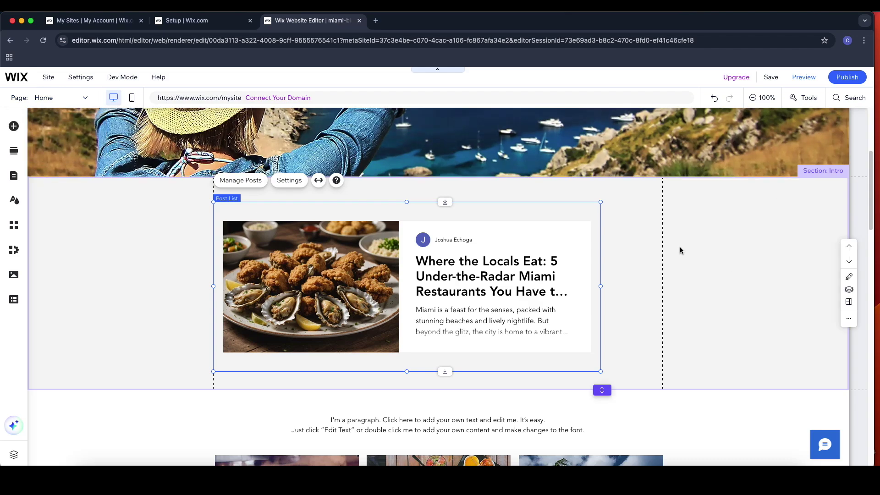
{"action": "scroll", "coordinate": [644, 244], "scroll_direction": "down", "scroll_amount": 1}
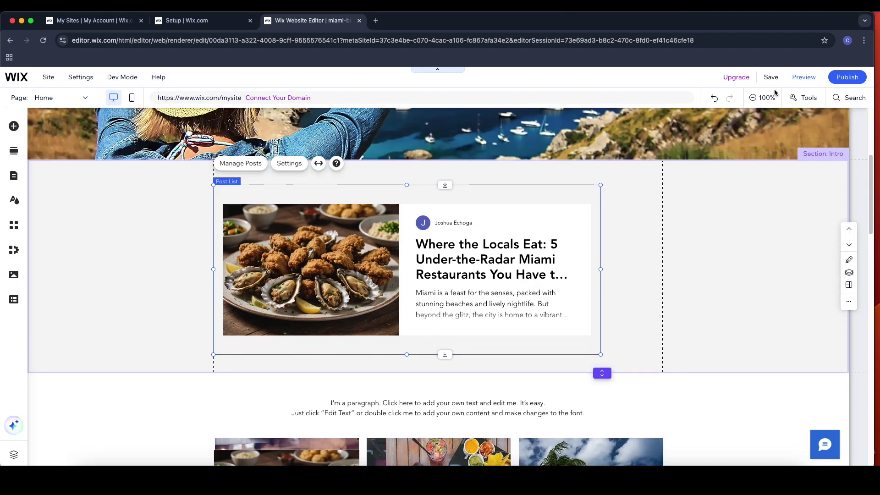
{"action": "left_click", "coordinate": [798, 79]}
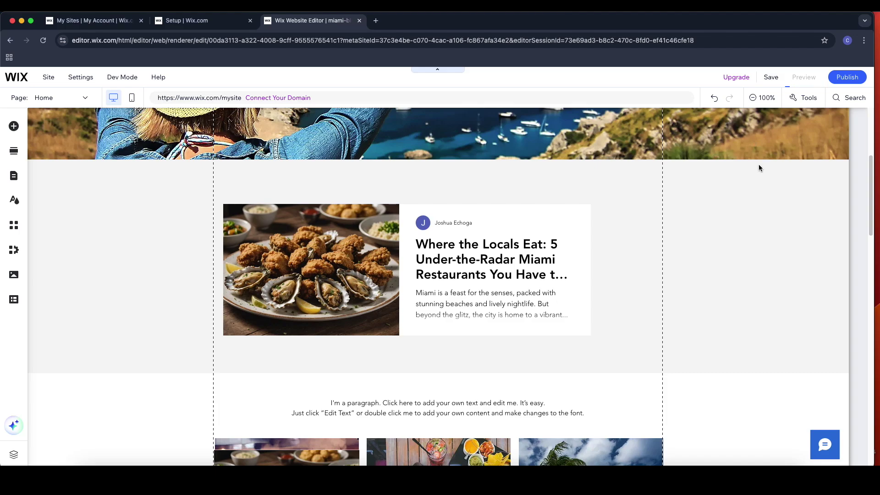
{"action": "scroll", "coordinate": [759, 168], "scroll_direction": "down", "scroll_amount": 2}
{"action": "scroll", "coordinate": [759, 168], "scroll_direction": "down", "scroll_amount": 1}
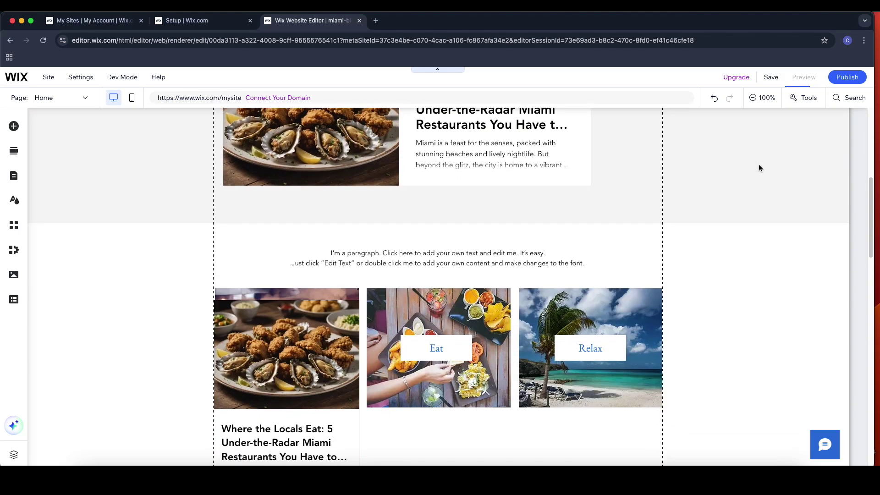
{"action": "scroll", "coordinate": [759, 168], "scroll_direction": "up", "scroll_amount": 3}
{"action": "key", "text": "super+shift+p"}
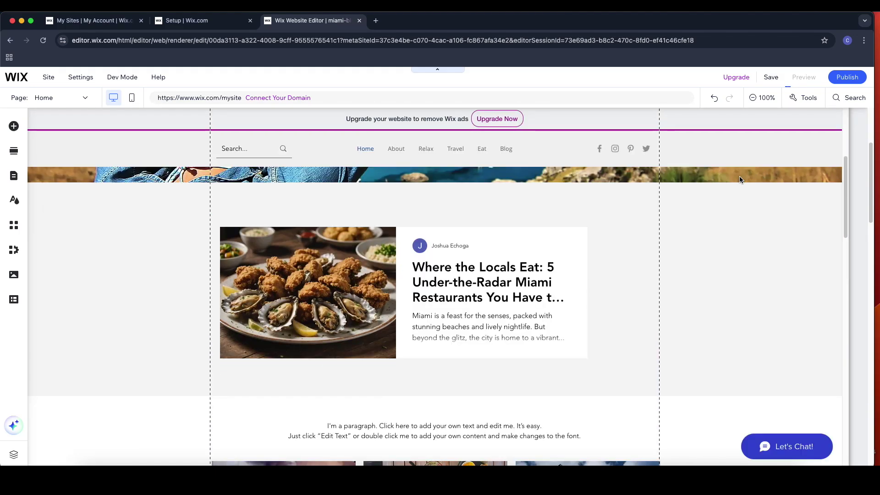
Review the previewed Home page, covering the hero banner, featured post, category images, press logos and blog feed
{"action": "scroll", "coordinate": [692, 200], "scroll_direction": "up", "scroll_amount": 4}
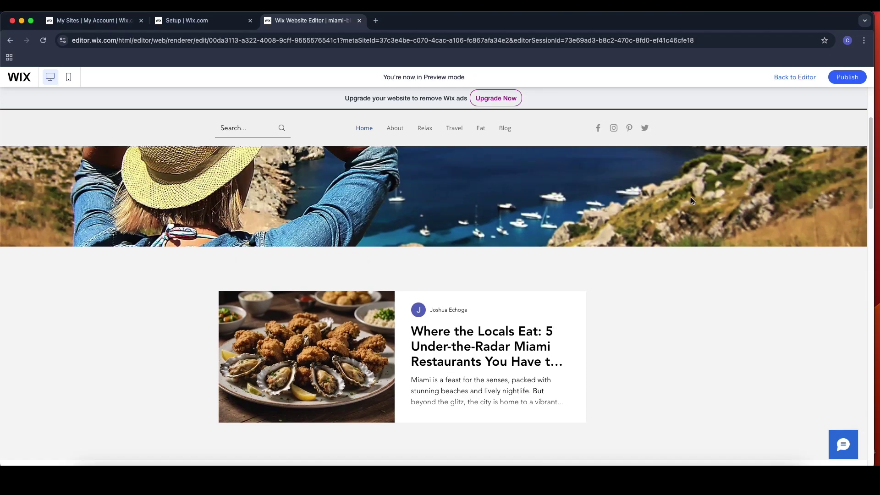
{"action": "scroll", "coordinate": [692, 200], "scroll_direction": "down", "scroll_amount": 9}
{"action": "scroll", "coordinate": [691, 201], "scroll_direction": "down", "scroll_amount": 12}
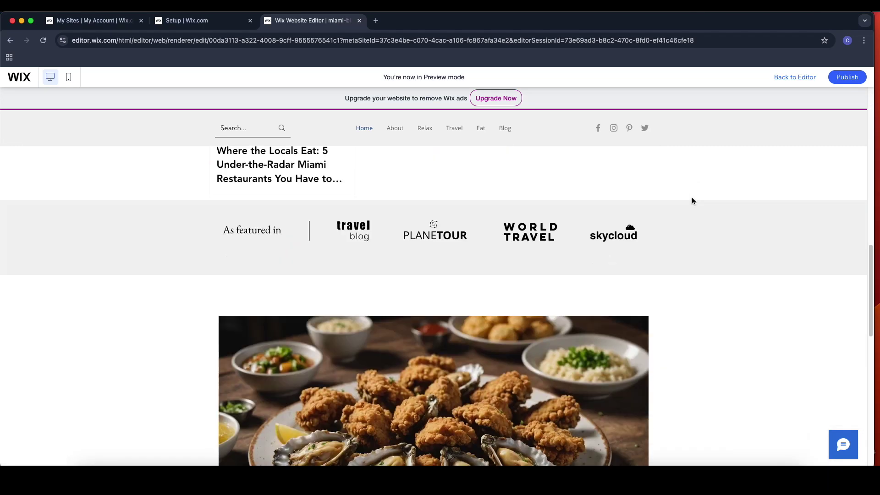
{"action": "scroll", "coordinate": [692, 201], "scroll_direction": "up", "scroll_amount": 15}
{"action": "scroll", "coordinate": [692, 200], "scroll_direction": "up", "scroll_amount": 5}
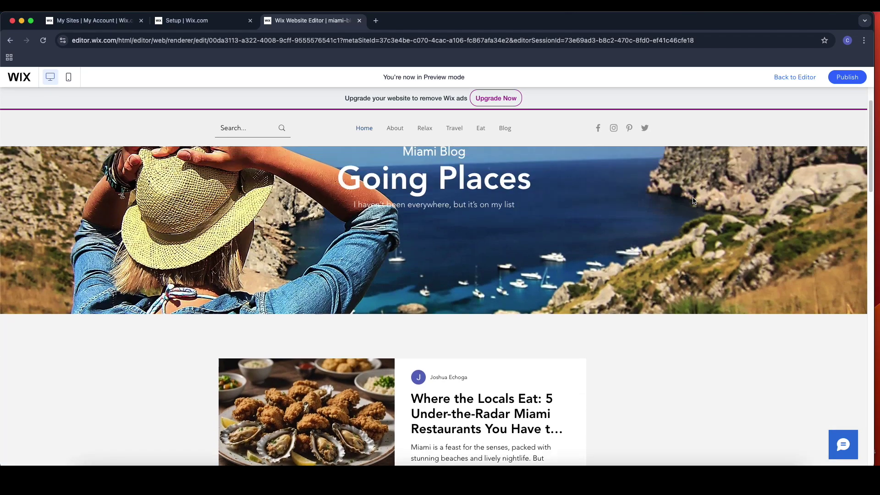
{"action": "scroll", "coordinate": [692, 200], "scroll_direction": "down", "scroll_amount": 2}
{"action": "scroll", "coordinate": [394, 281], "scroll_direction": "up", "scroll_amount": 3}
{"action": "scroll", "coordinate": [394, 281], "scroll_direction": "down", "scroll_amount": 6}
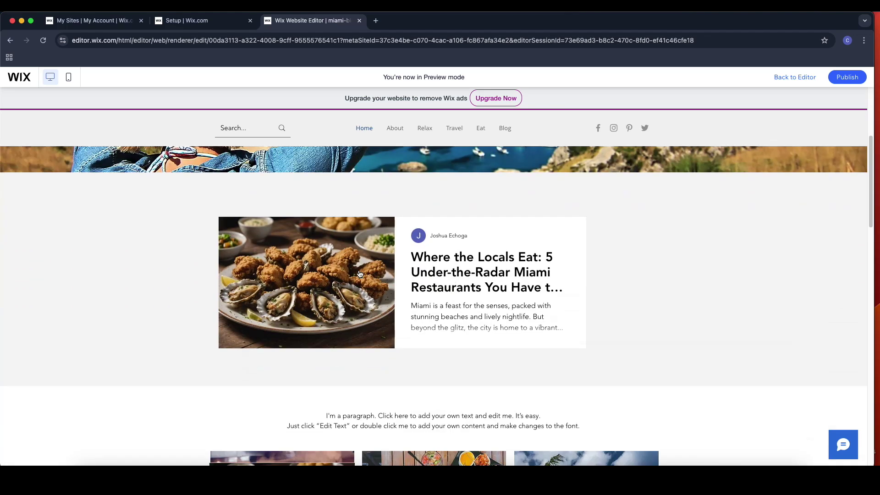
{"action": "scroll", "coordinate": [422, 204], "scroll_direction": "down", "scroll_amount": 5}
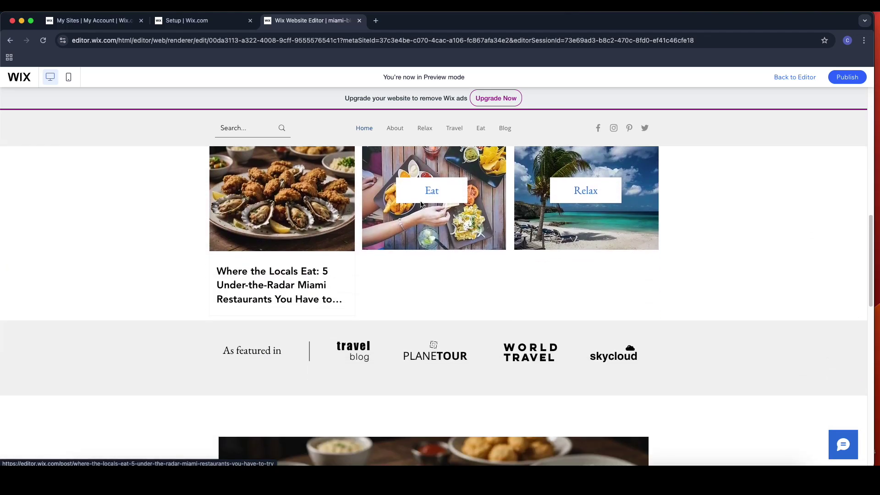
{"action": "scroll", "coordinate": [260, 215], "scroll_direction": "down", "scroll_amount": 10}
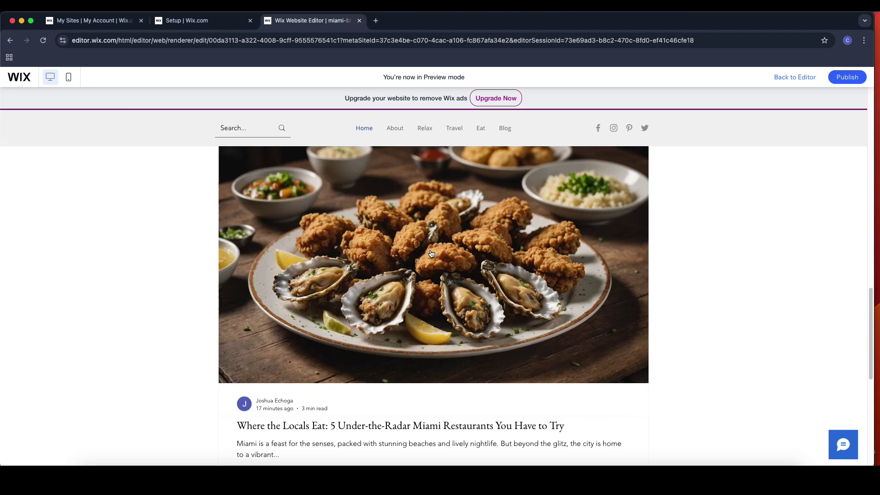
{"action": "scroll", "coordinate": [485, 236], "scroll_direction": "up", "scroll_amount": 7}
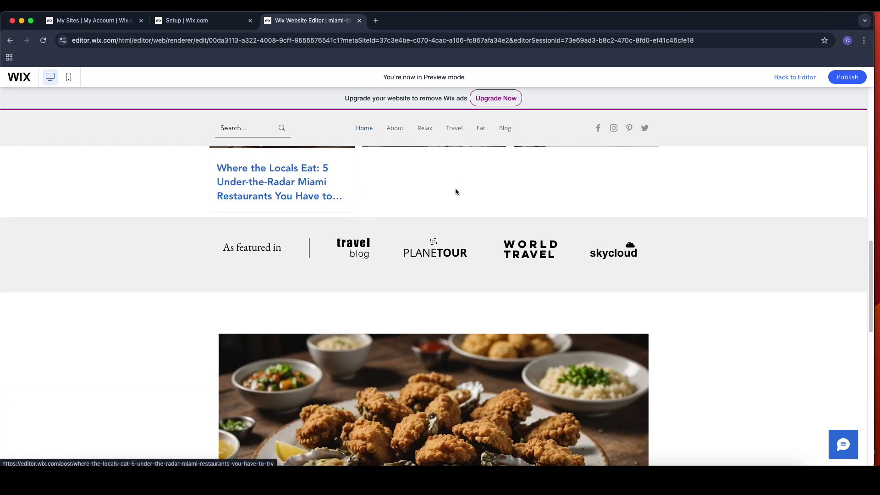
{"action": "scroll", "coordinate": [606, 192], "scroll_direction": "up", "scroll_amount": 10}
{"action": "scroll", "coordinate": [386, 248], "scroll_direction": "up", "scroll_amount": 1}
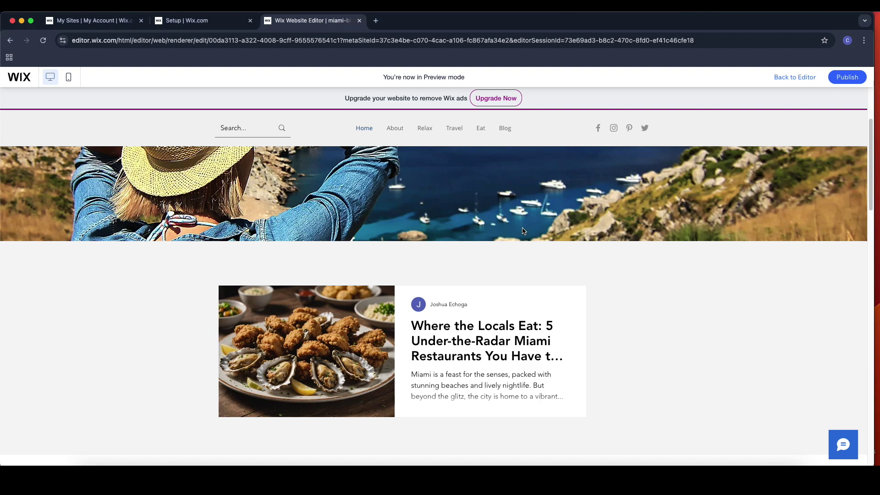
Check the Blog page's post list and footer in the preview, then return to the editor
{"action": "left_click", "coordinate": [505, 130]}
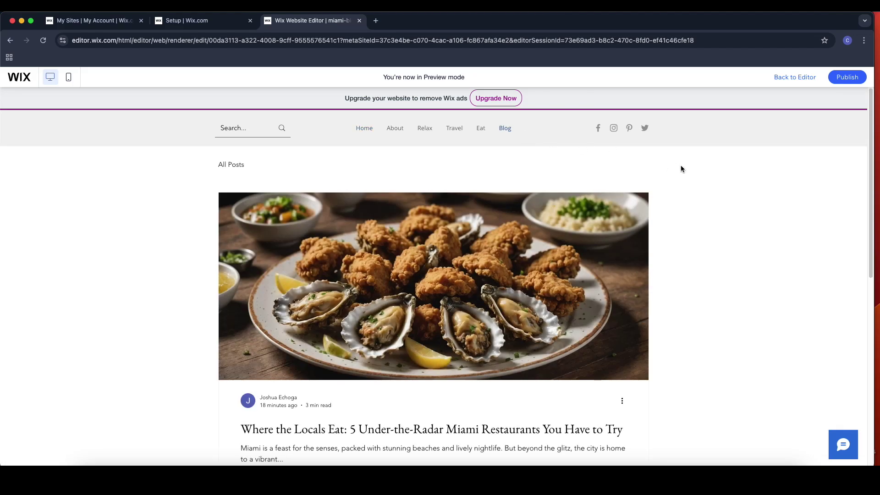
{"action": "scroll", "coordinate": [682, 168], "scroll_direction": "down", "scroll_amount": 8}
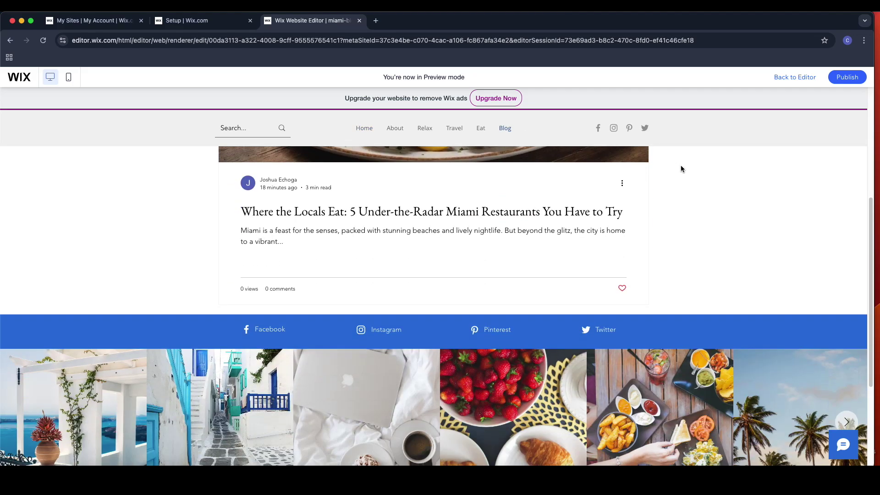
{"action": "scroll", "coordinate": [682, 169], "scroll_direction": "up", "scroll_amount": 10}
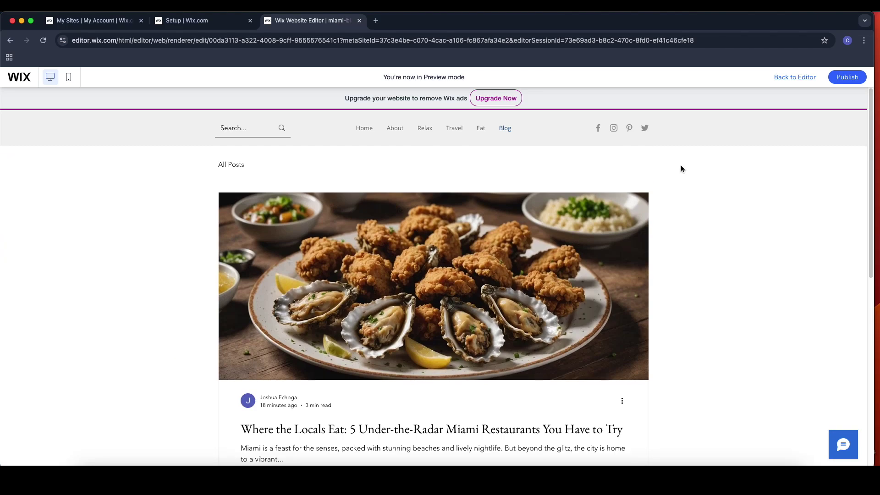
{"action": "left_click", "coordinate": [800, 79]}
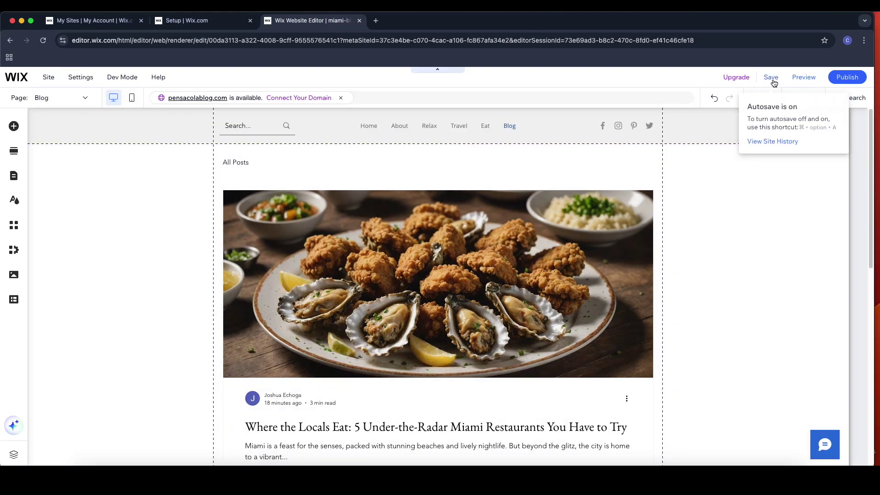
Save the site under the free Wix.com domain with the address ending miami-blog and publish it
{"action": "left_click", "coordinate": [771, 79]}
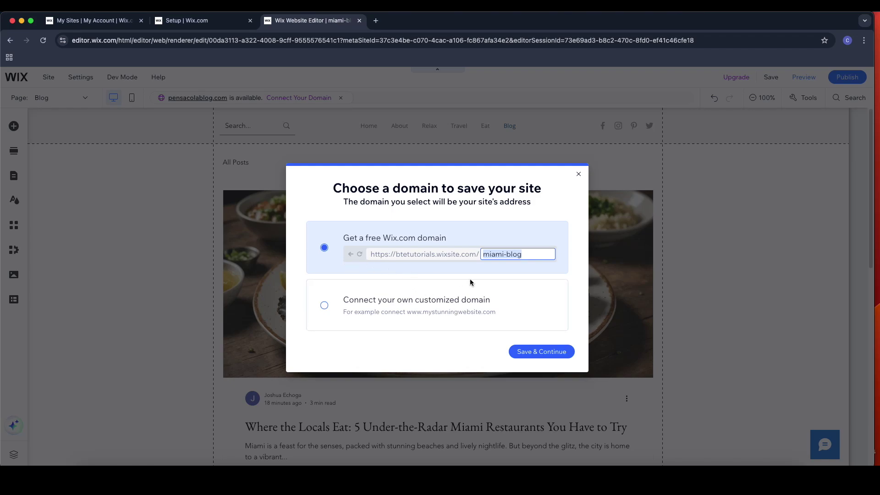
{"action": "left_click", "coordinate": [559, 353]}
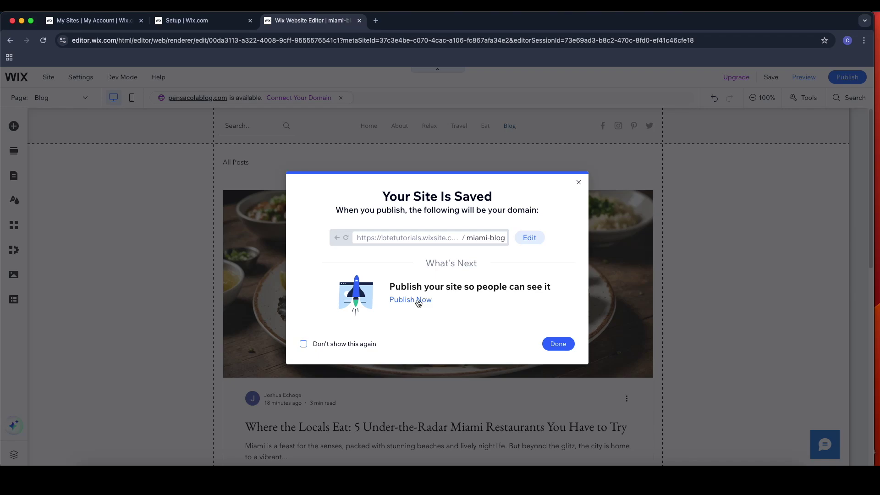
{"action": "left_click", "coordinate": [418, 300]}
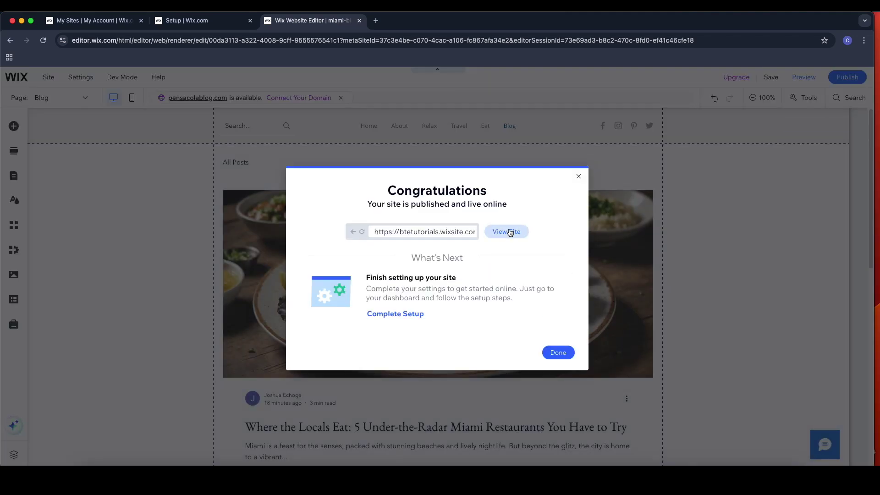
Open the published site and examine its live Home page from the hero banner to the footer
{"action": "left_click", "coordinate": [509, 232]}
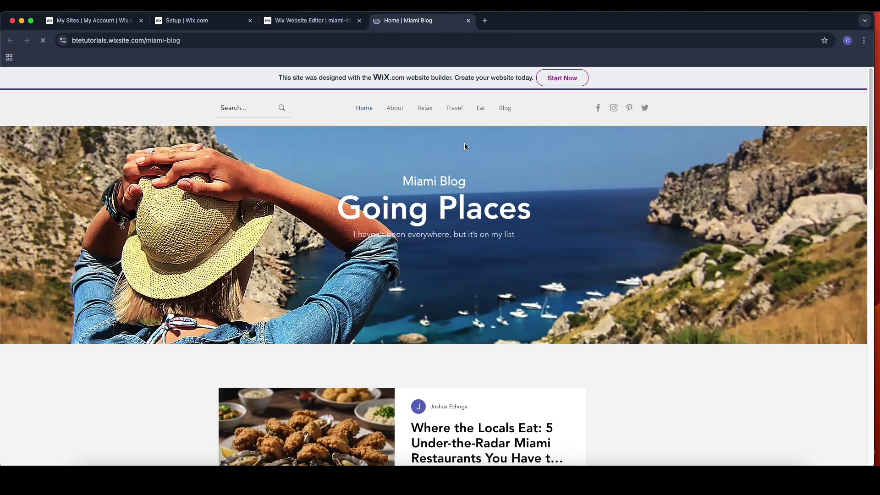
{"action": "scroll", "coordinate": [465, 145], "scroll_direction": "down", "scroll_amount": 5}
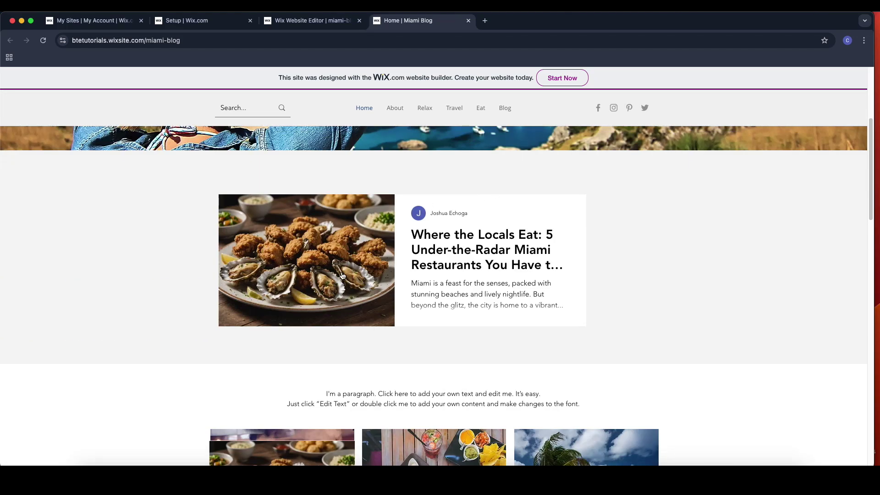
{"action": "scroll", "coordinate": [504, 282], "scroll_direction": "down", "scroll_amount": 7}
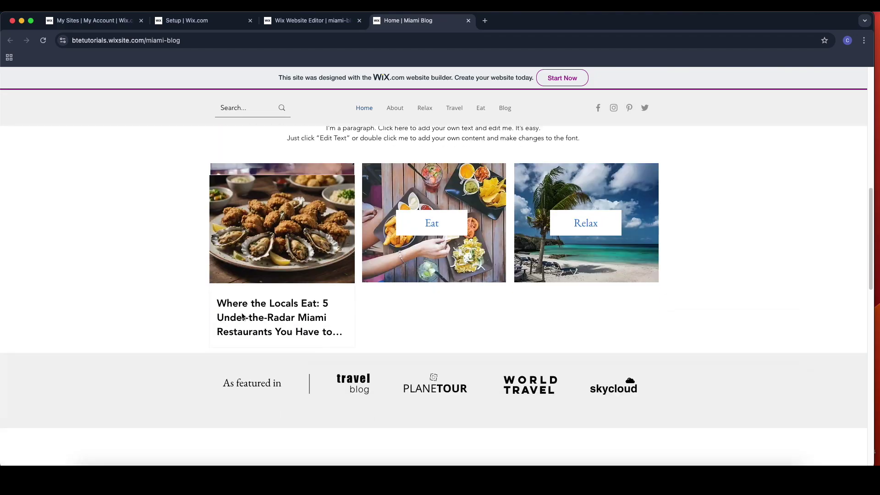
{"action": "scroll", "coordinate": [243, 316], "scroll_direction": "down", "scroll_amount": 9}
{"action": "scroll", "coordinate": [498, 216], "scroll_direction": "down", "scroll_amount": 7}
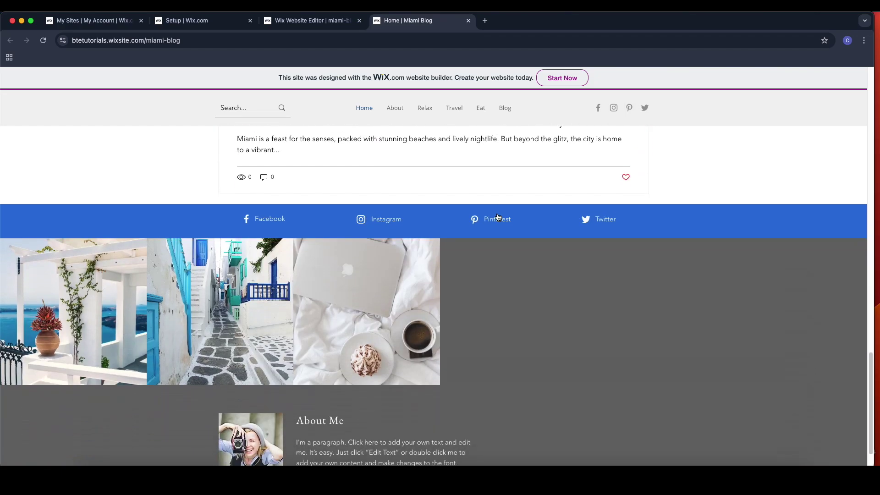
{"action": "scroll", "coordinate": [498, 217], "scroll_direction": "down", "scroll_amount": 4}
{"action": "scroll", "coordinate": [385, 203], "scroll_direction": "up", "scroll_amount": 15}
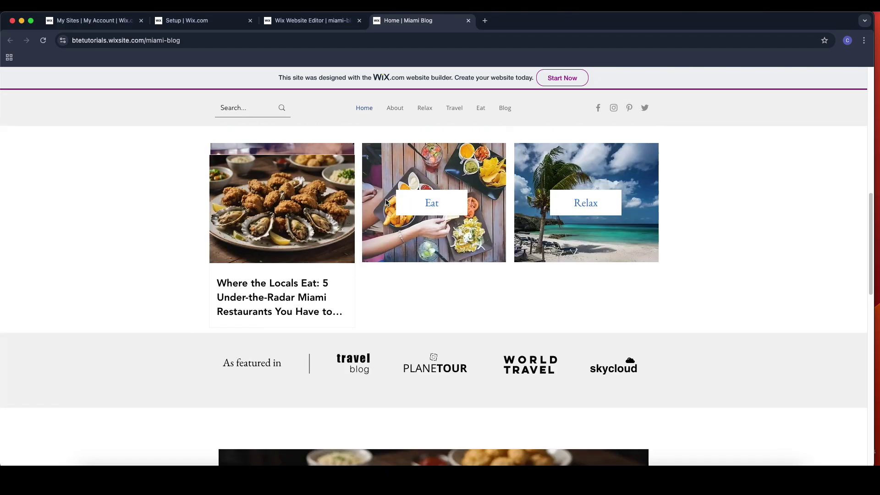
{"action": "scroll", "coordinate": [385, 201], "scroll_direction": "up", "scroll_amount": 10}
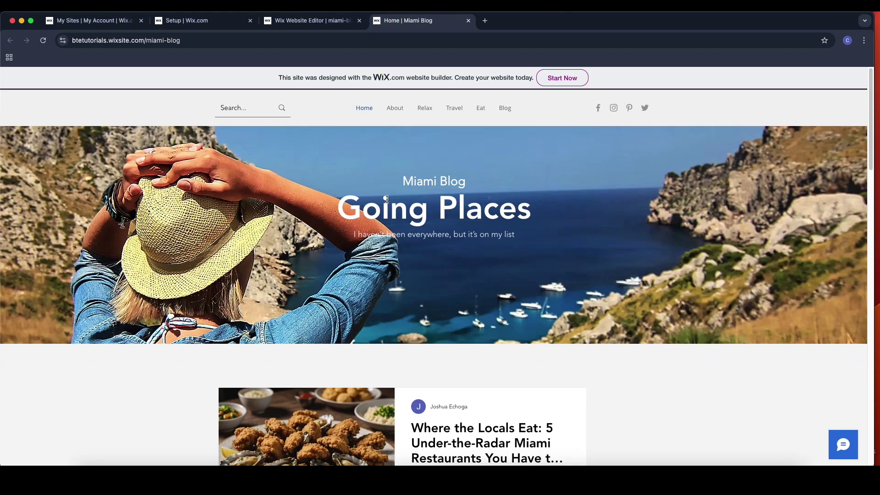